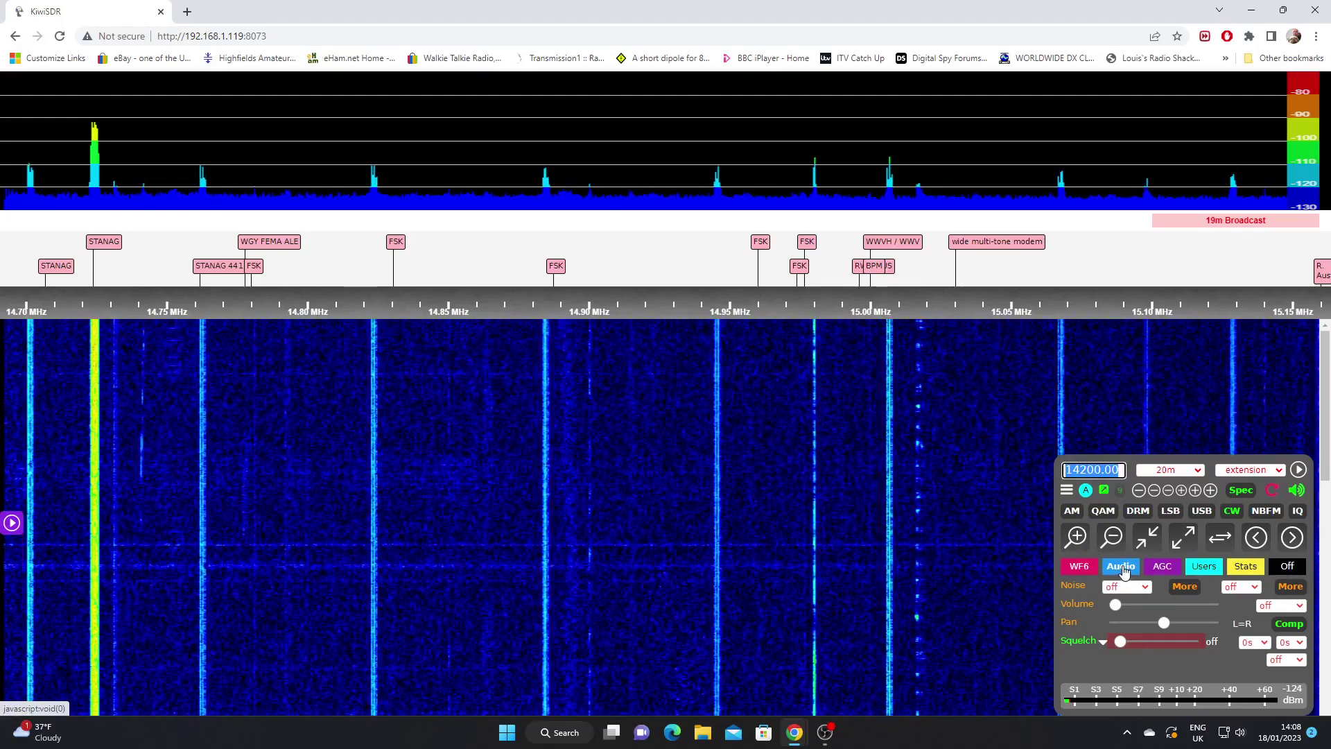
# Step: Review the receiver's waterfall, audio, AGC, users and stats settings in turn
pyautogui.click(1082, 568)
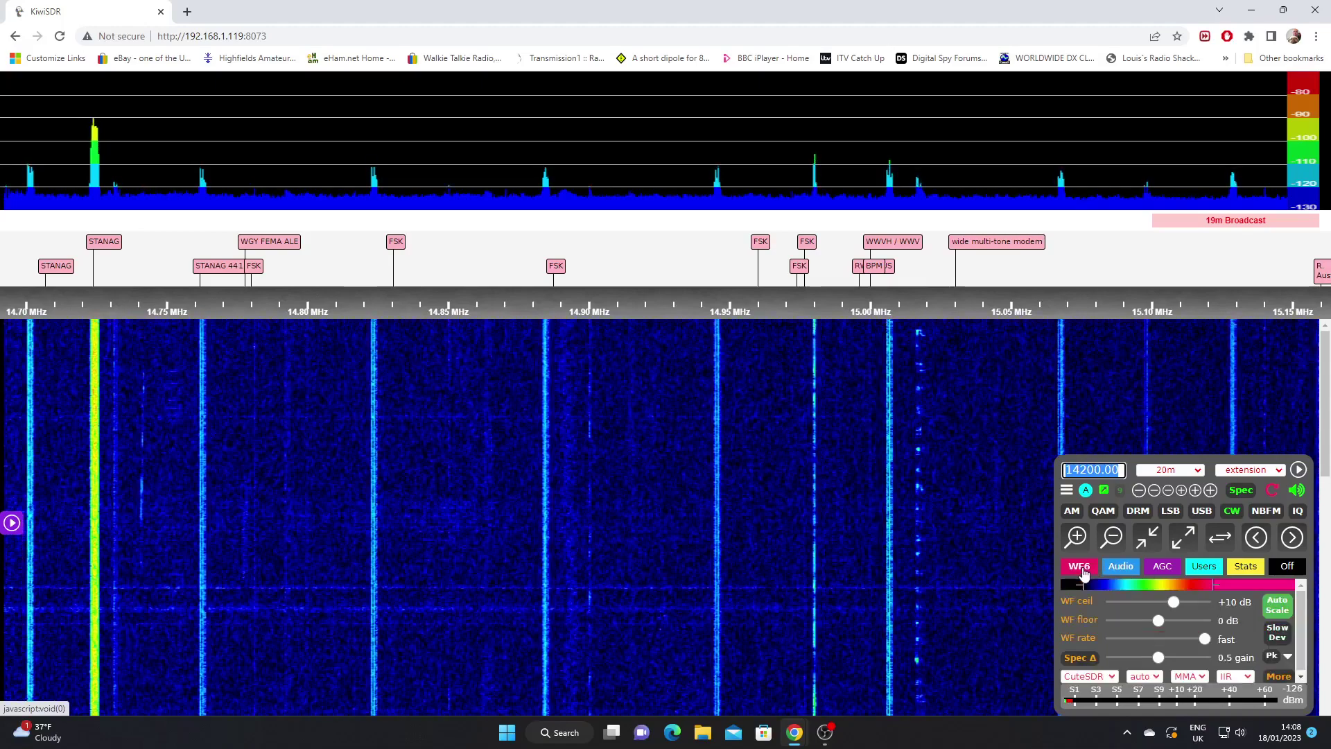
pyautogui.click(1123, 568)
pyautogui.click(1158, 568)
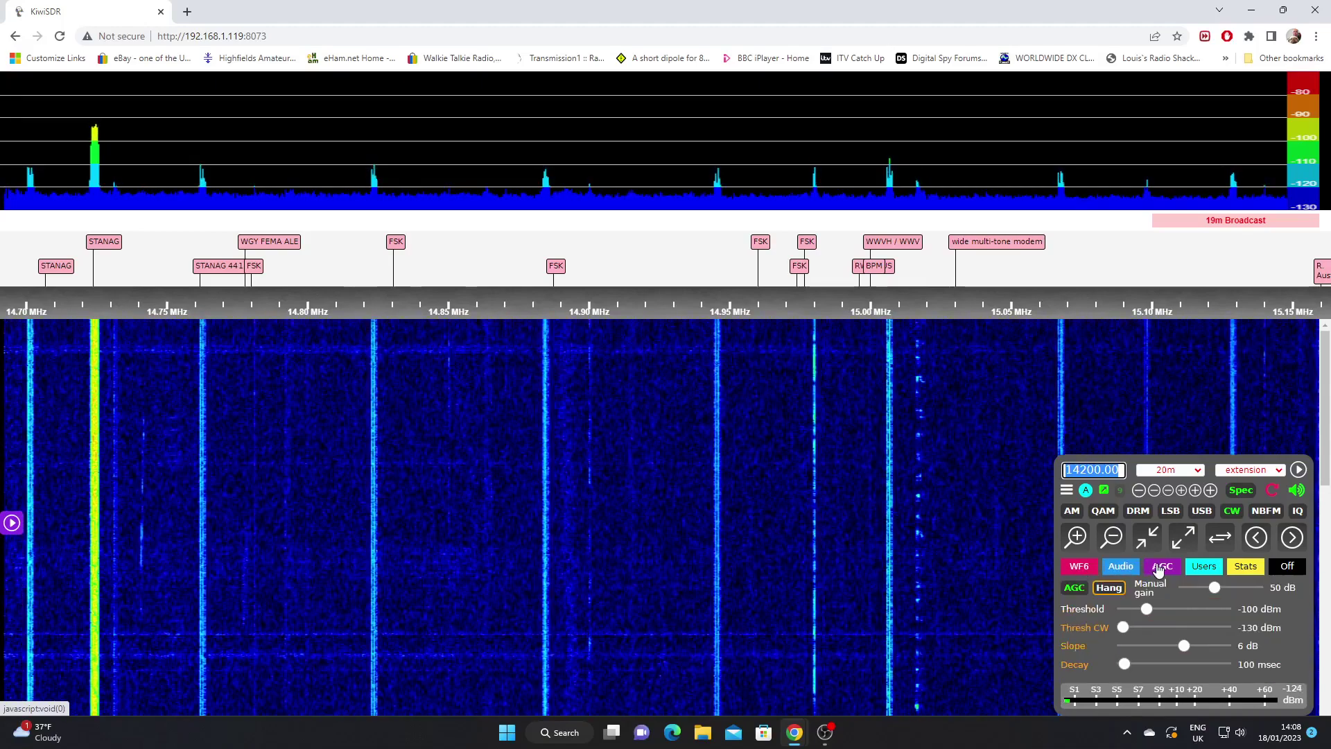
pyautogui.click(1206, 569)
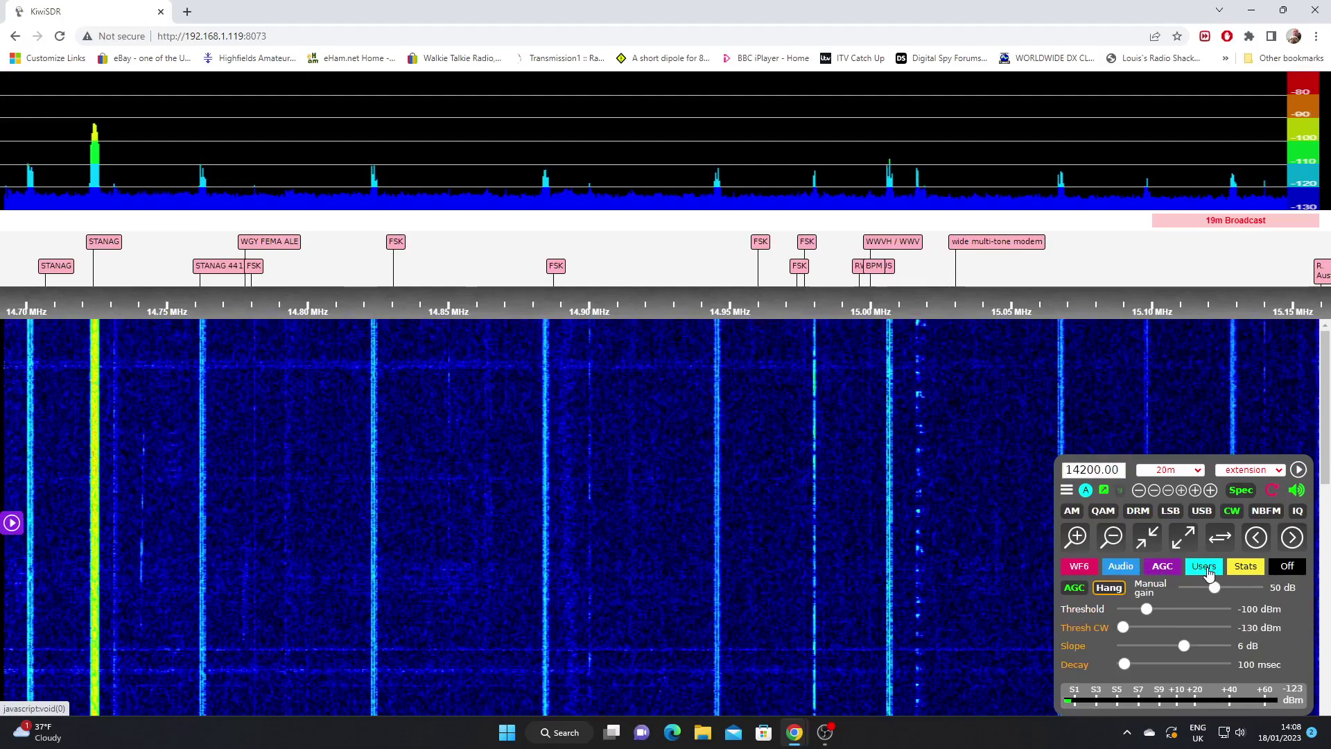
pyautogui.click(1247, 567)
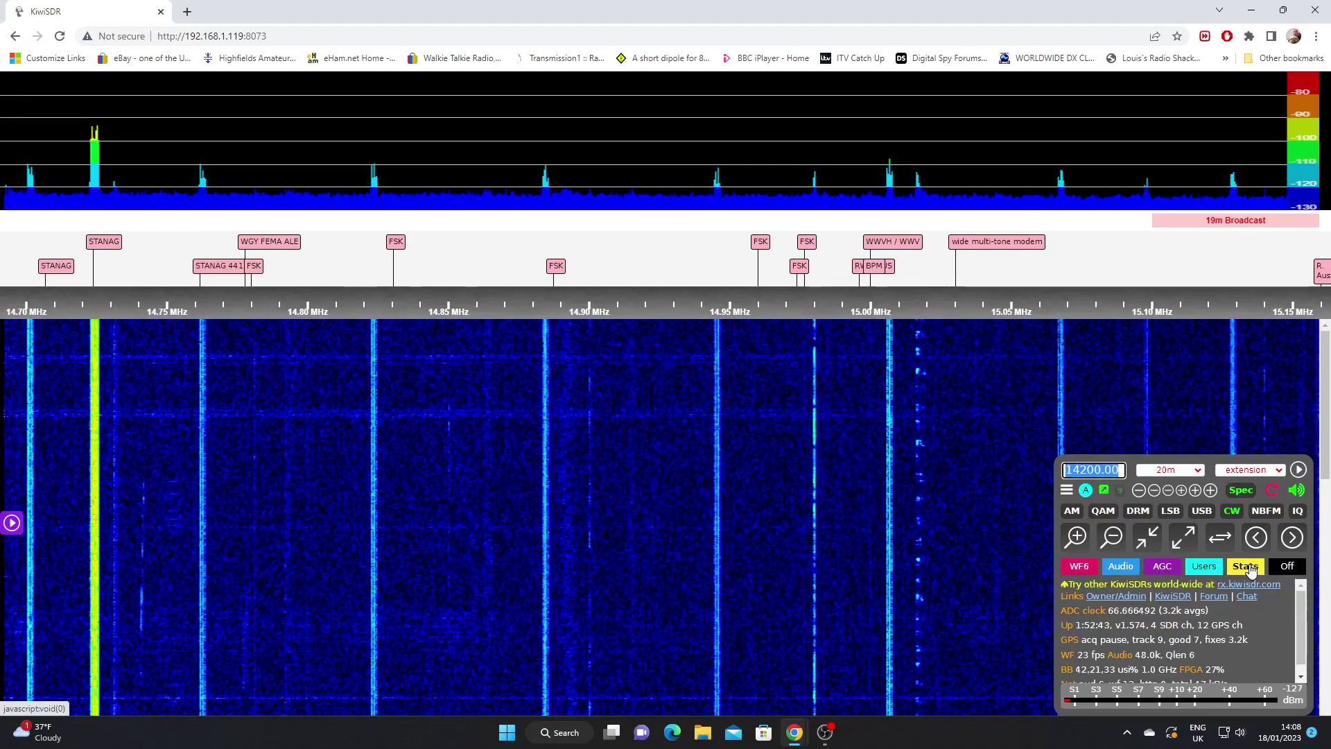
# Step: Return to the audio settings and try a slightly higher volume before turning it back down to minimum
pyautogui.click(1126, 571)
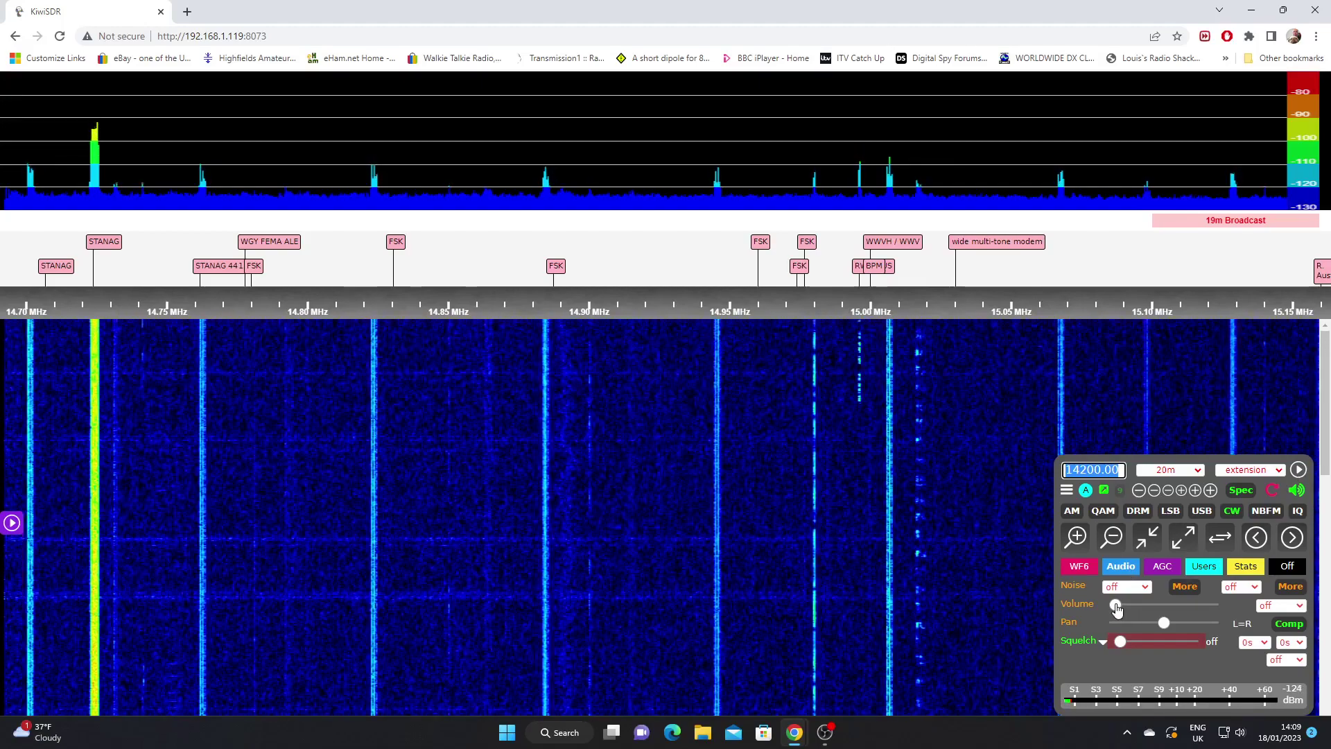
pyautogui.moveTo(1116, 607); pyautogui.dragTo(1123, 609)
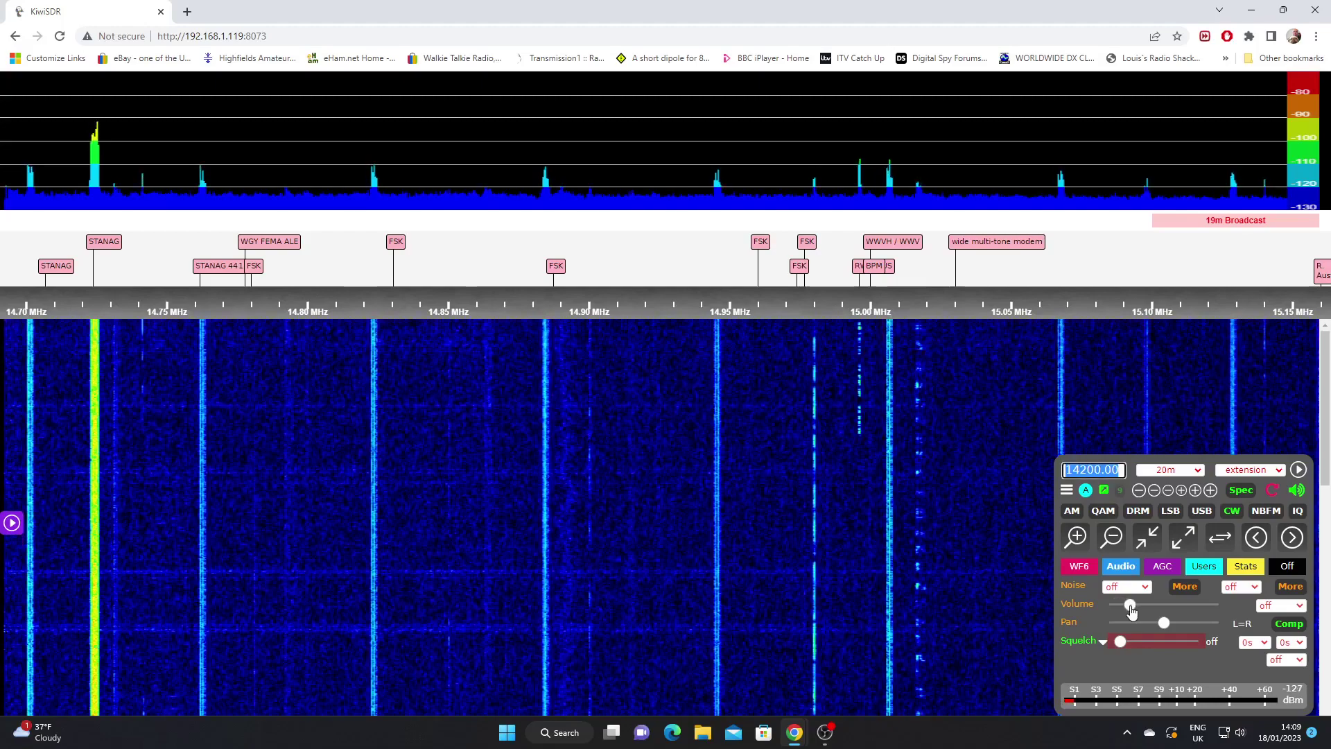
pyautogui.moveTo(1132, 610); pyautogui.dragTo(1114, 606)
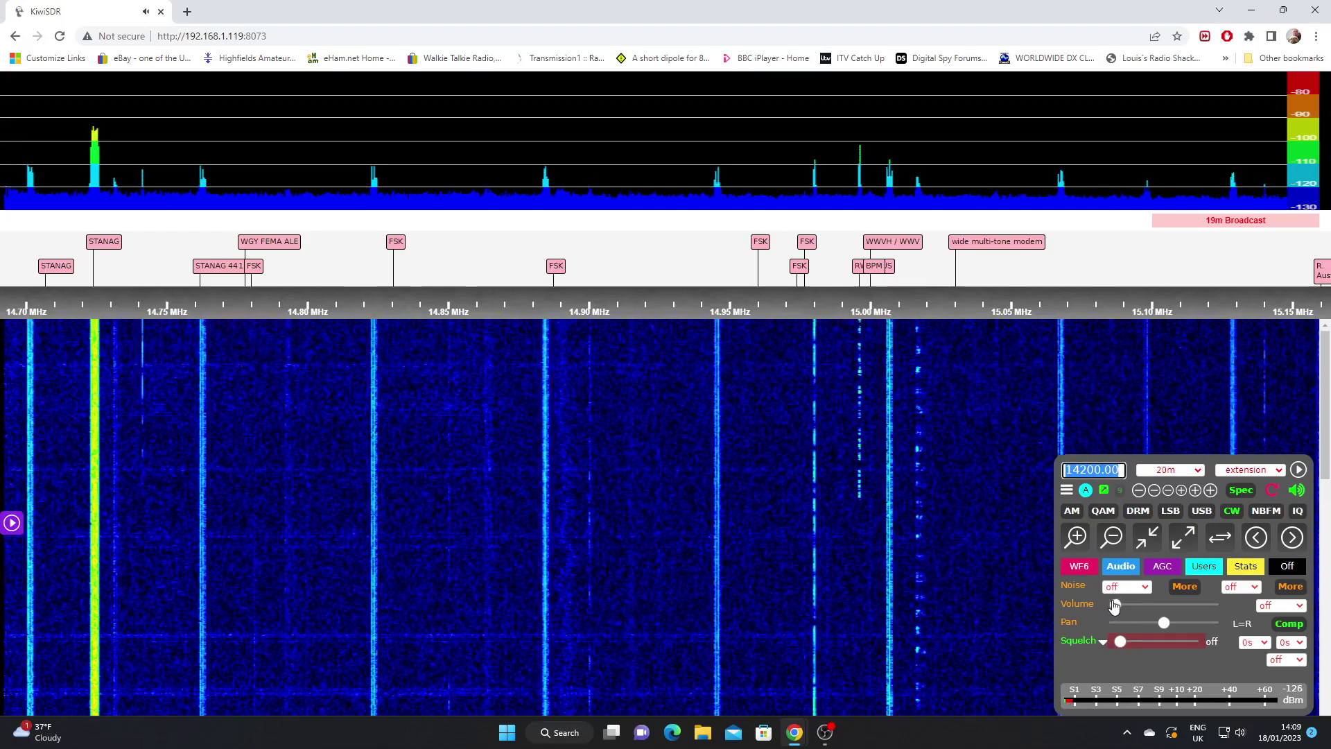
# Step: Examine the noise blanker choices and its detailed test mode settings, keeping the blanker and test mode off
pyautogui.click(1147, 588)
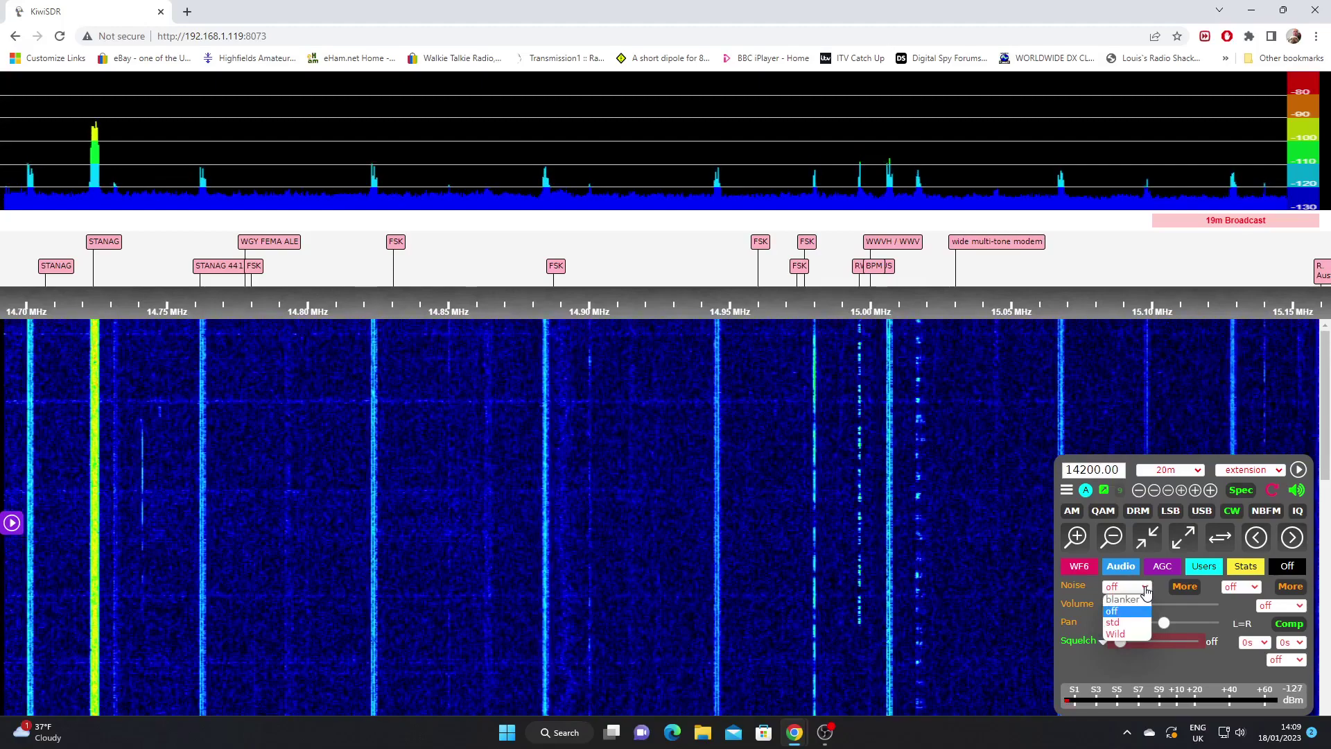
pyautogui.click(1147, 588)
pyautogui.click(1184, 587)
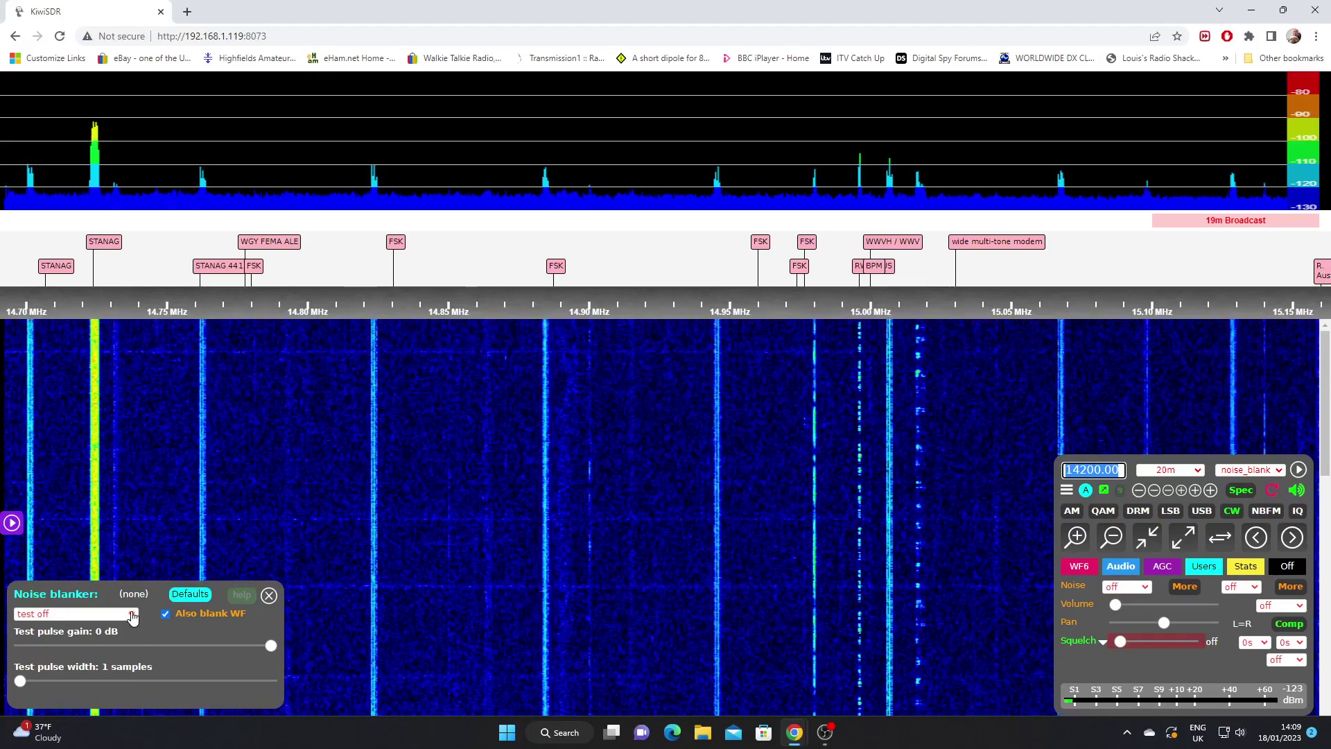
pyautogui.click(132, 615)
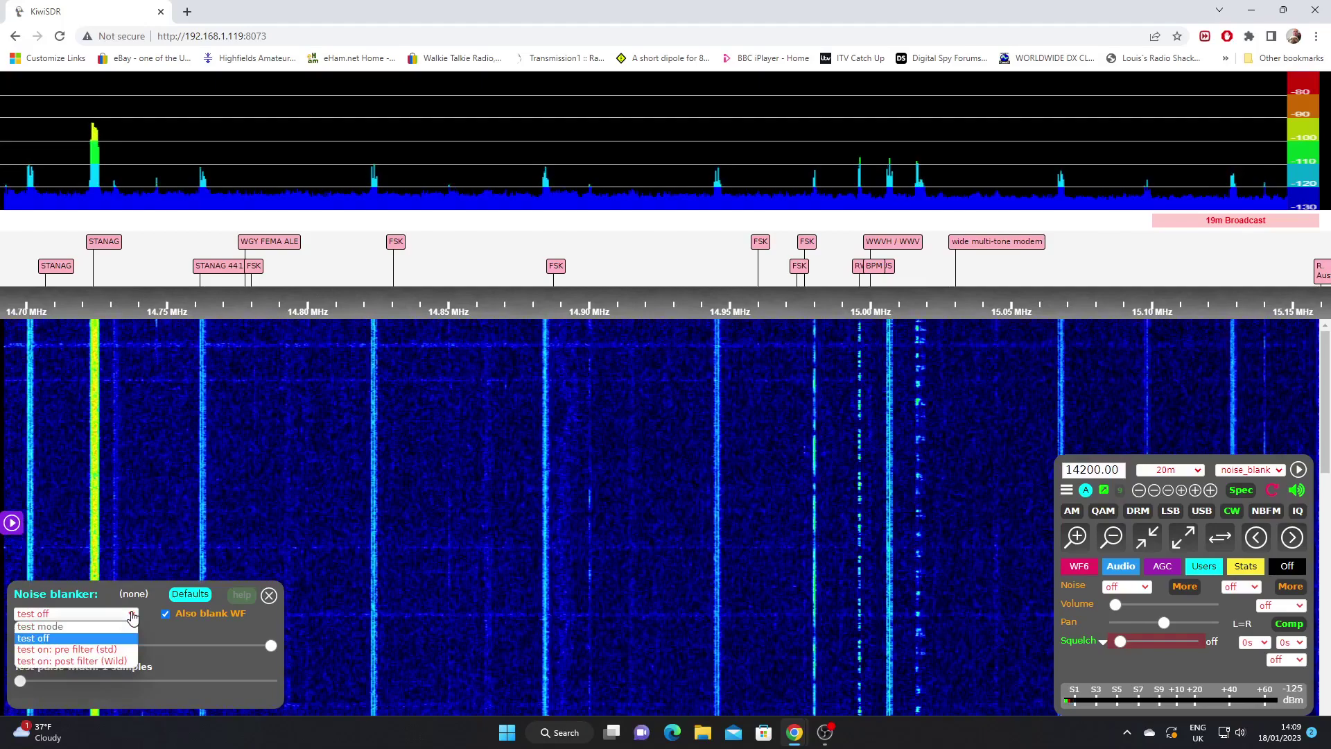
pyautogui.click(132, 614)
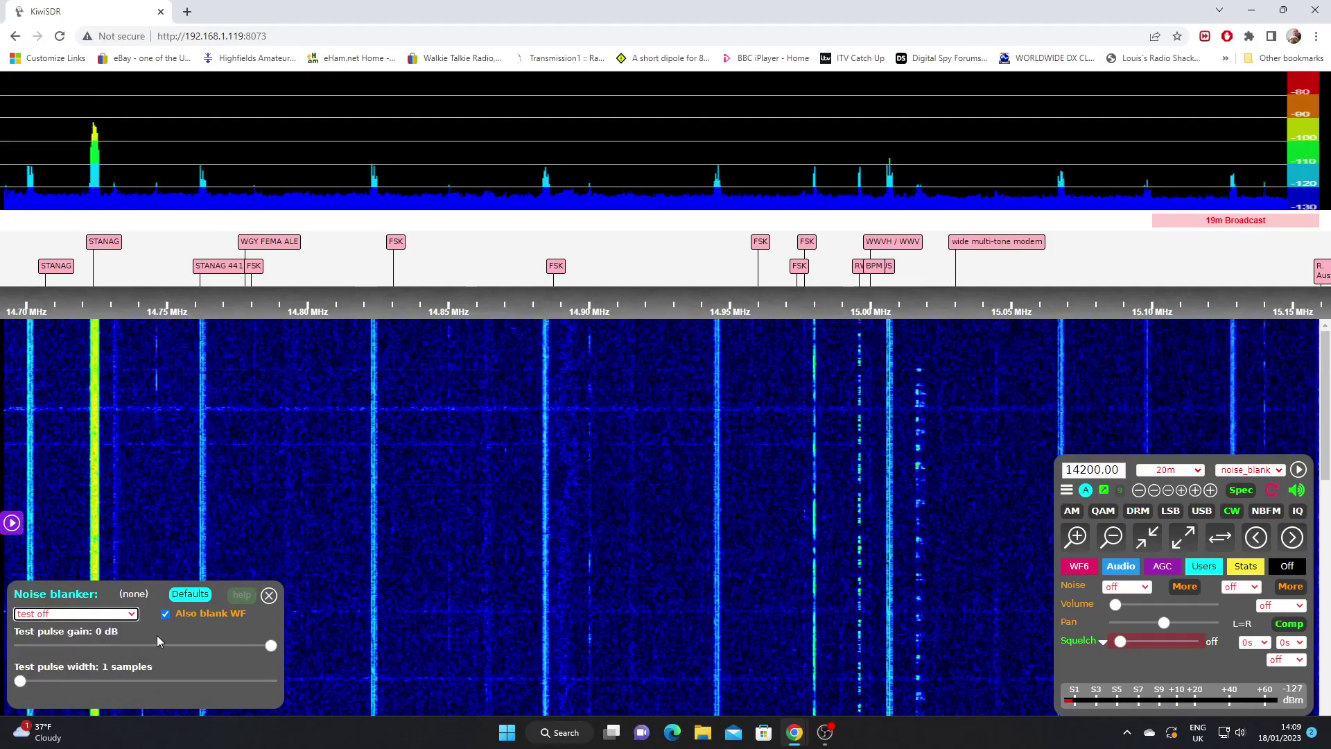
pyautogui.click(269, 597)
pyautogui.click(269, 597)
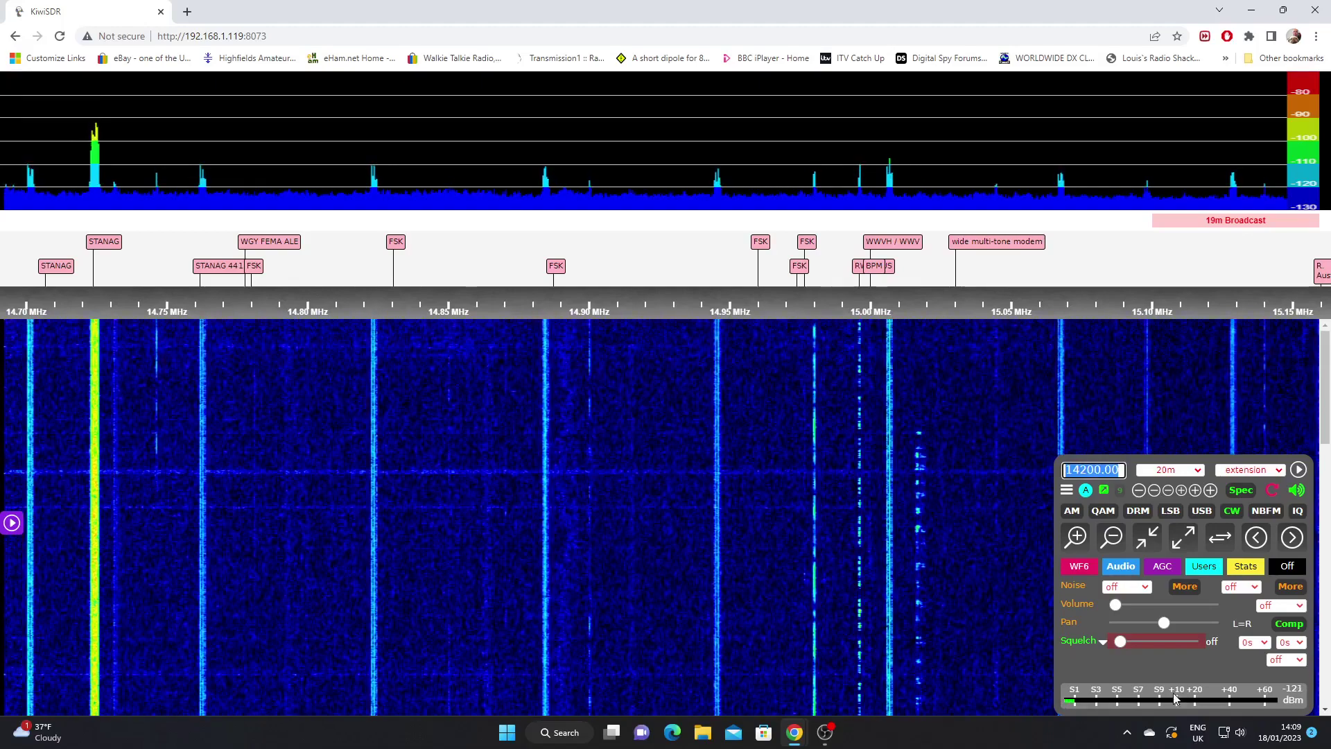
# Step: Set the noise filter to wdsp and review its denoiser and autonotch parameters
pyautogui.click(1255, 587)
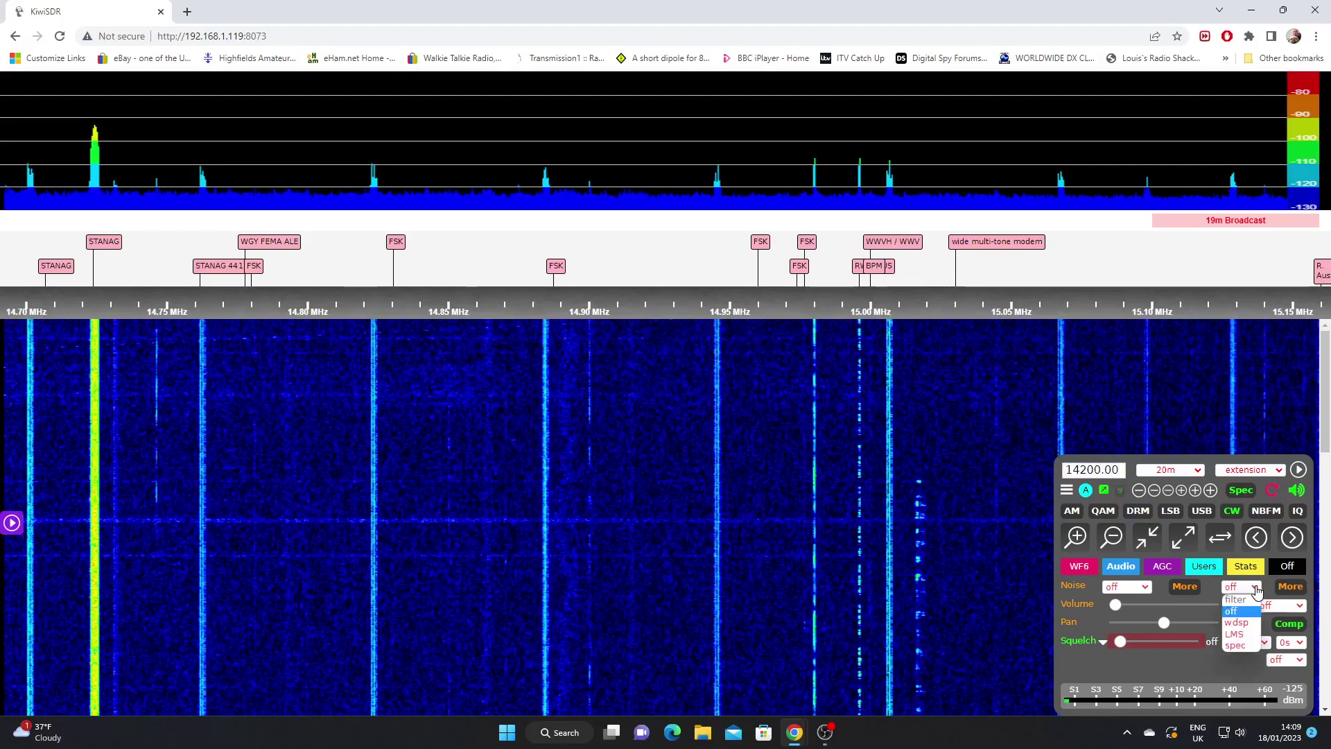
pyautogui.click(1246, 626)
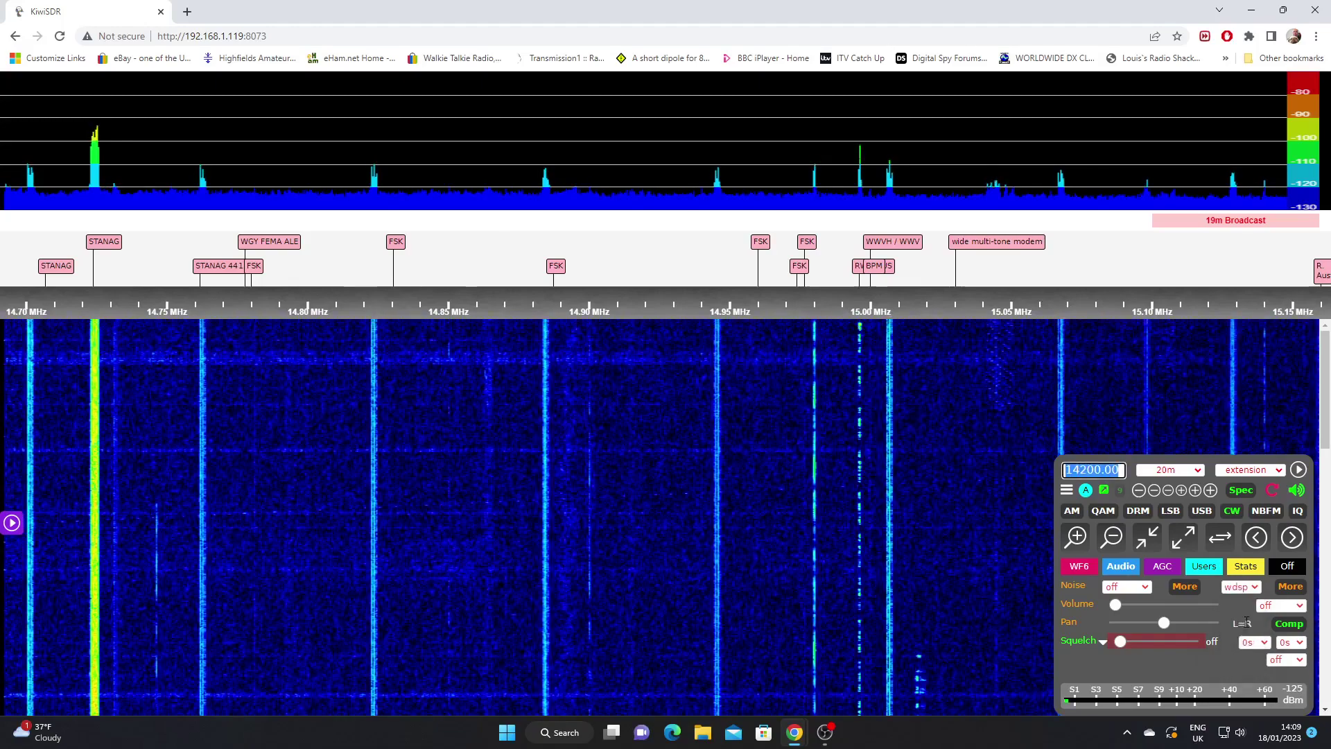
pyautogui.click(1289, 587)
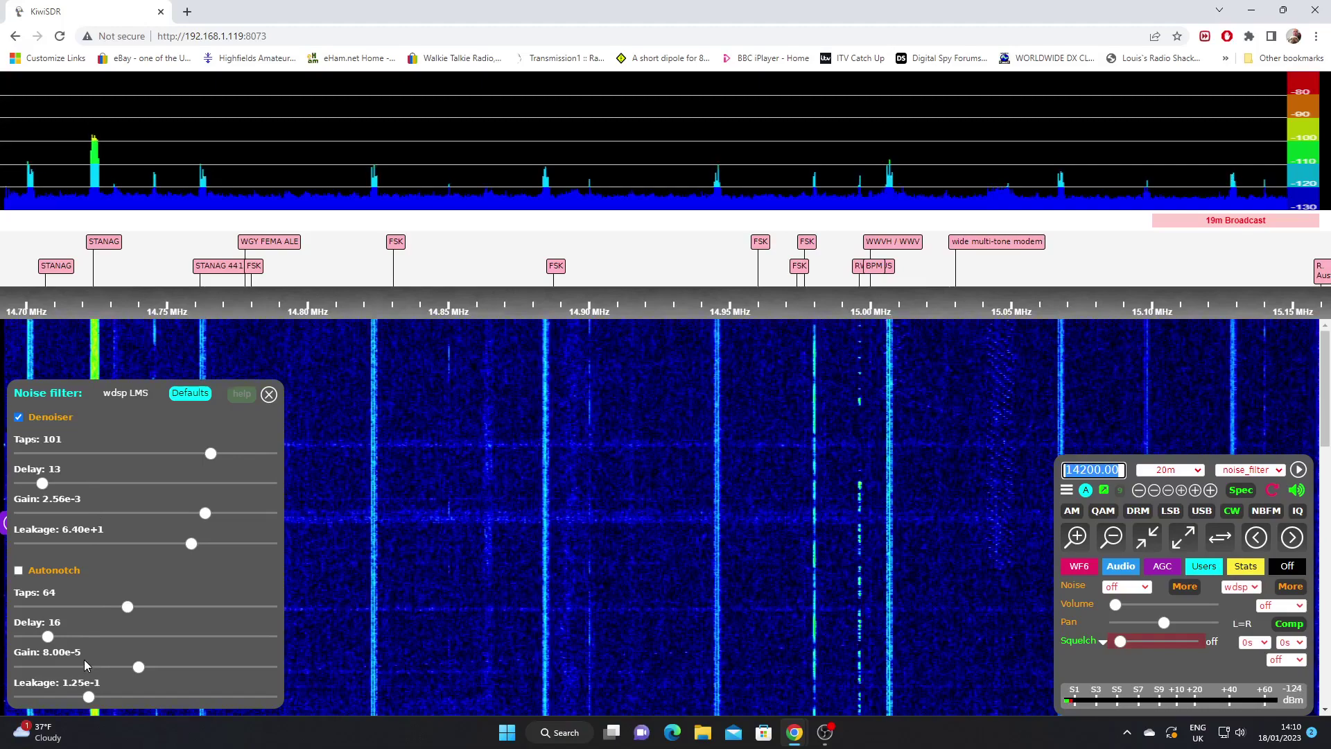
pyautogui.click(269, 394)
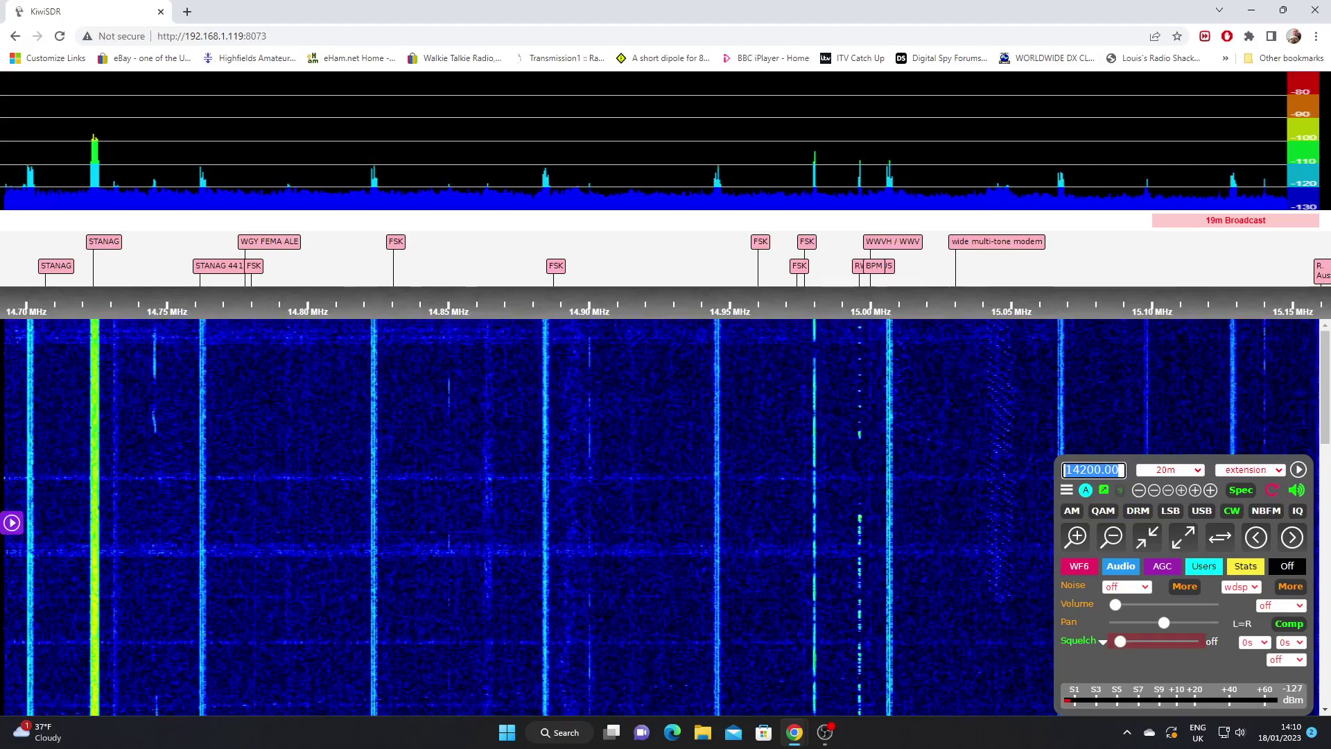
# Step: Switch the noise filter to LMS and review its denoiser and autonotch parameters
pyautogui.click(1261, 588)
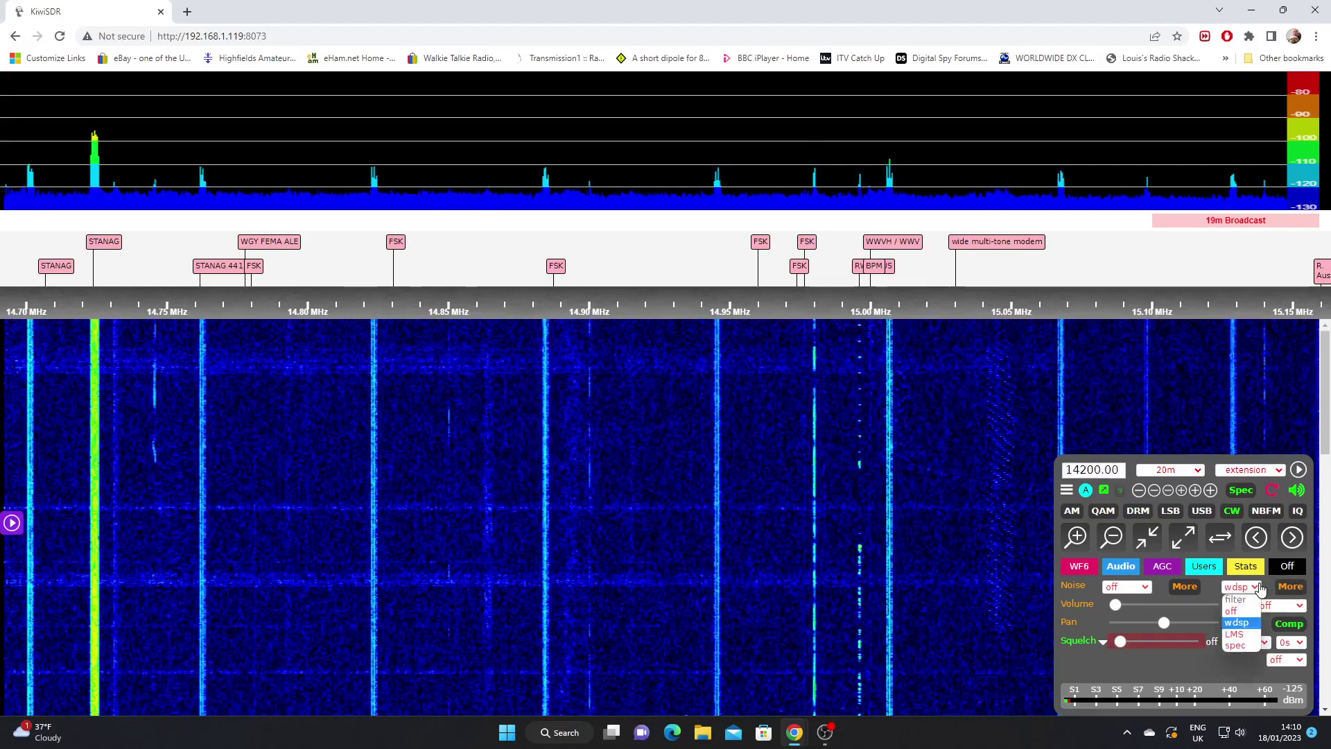
pyautogui.click(1241, 631)
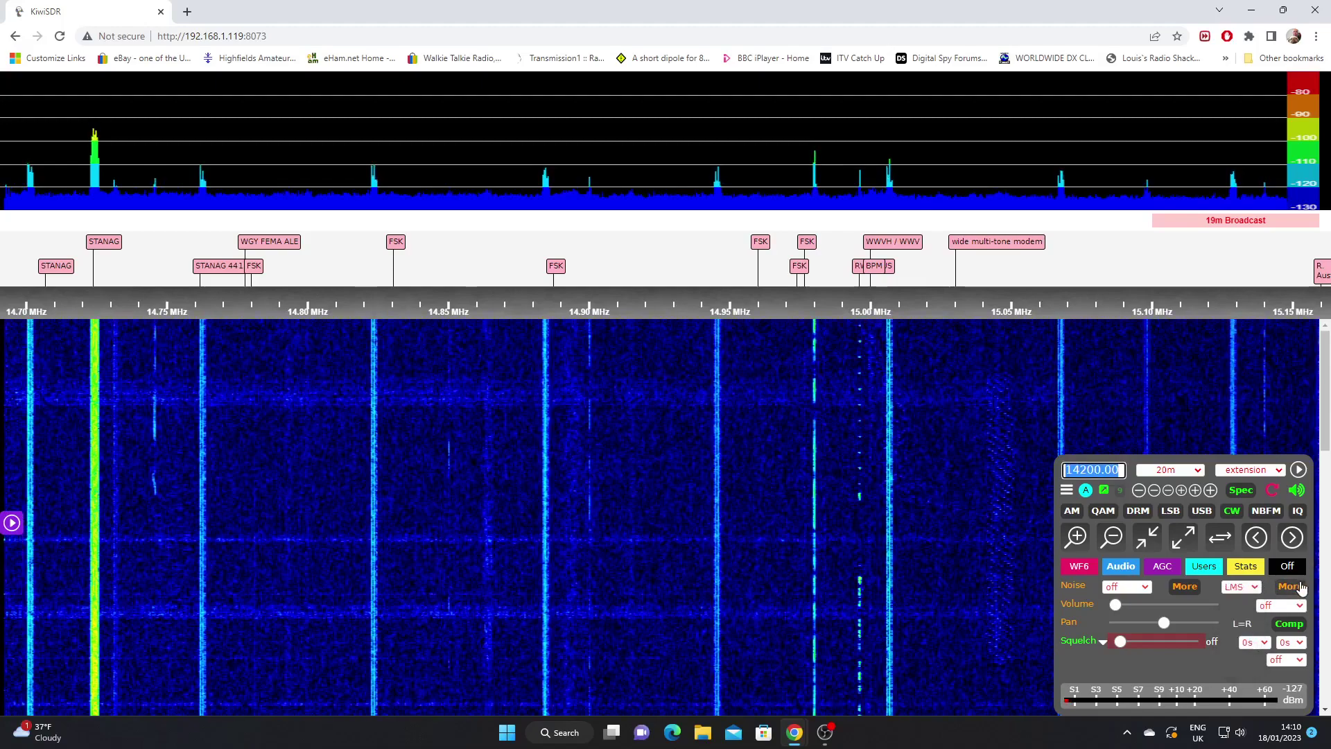
pyautogui.click(1294, 587)
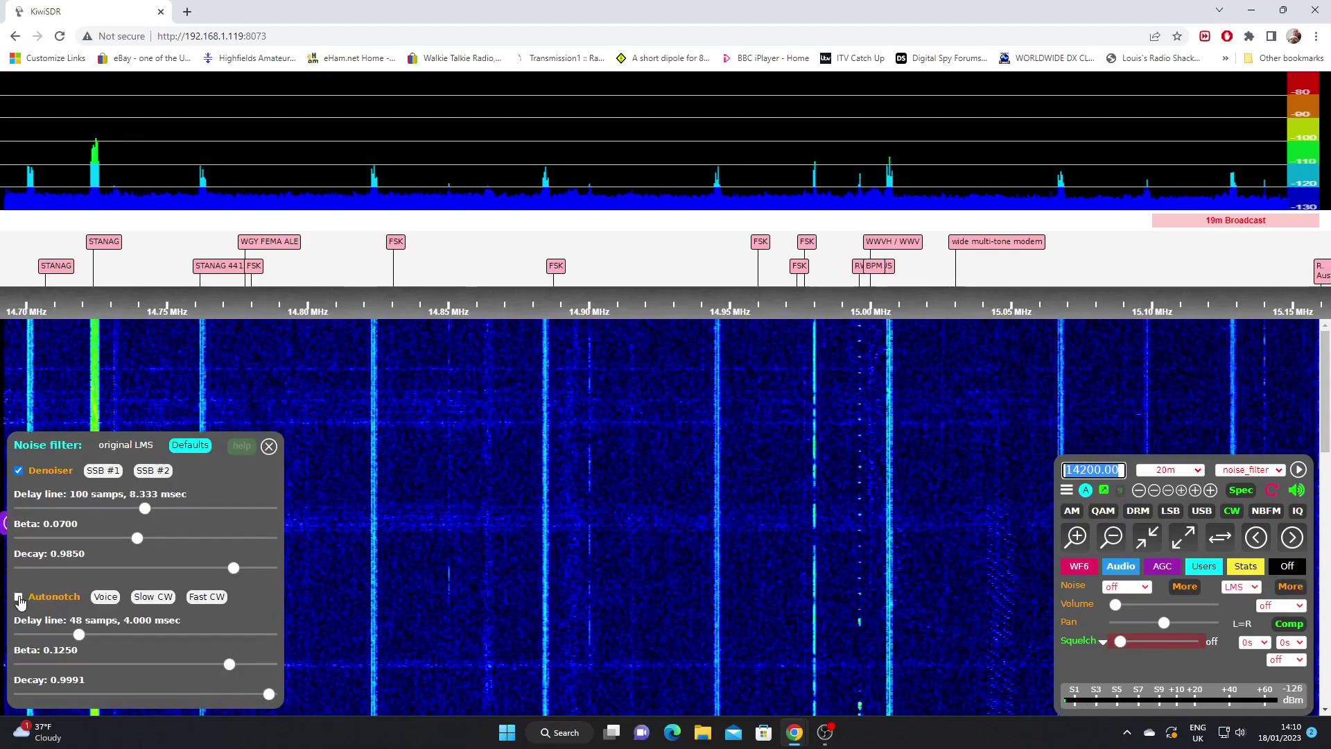
pyautogui.click(268, 447)
# Step: Switch the noise filter to spec and review its gain, alpha and active SNR parameters
pyautogui.click(1256, 588)
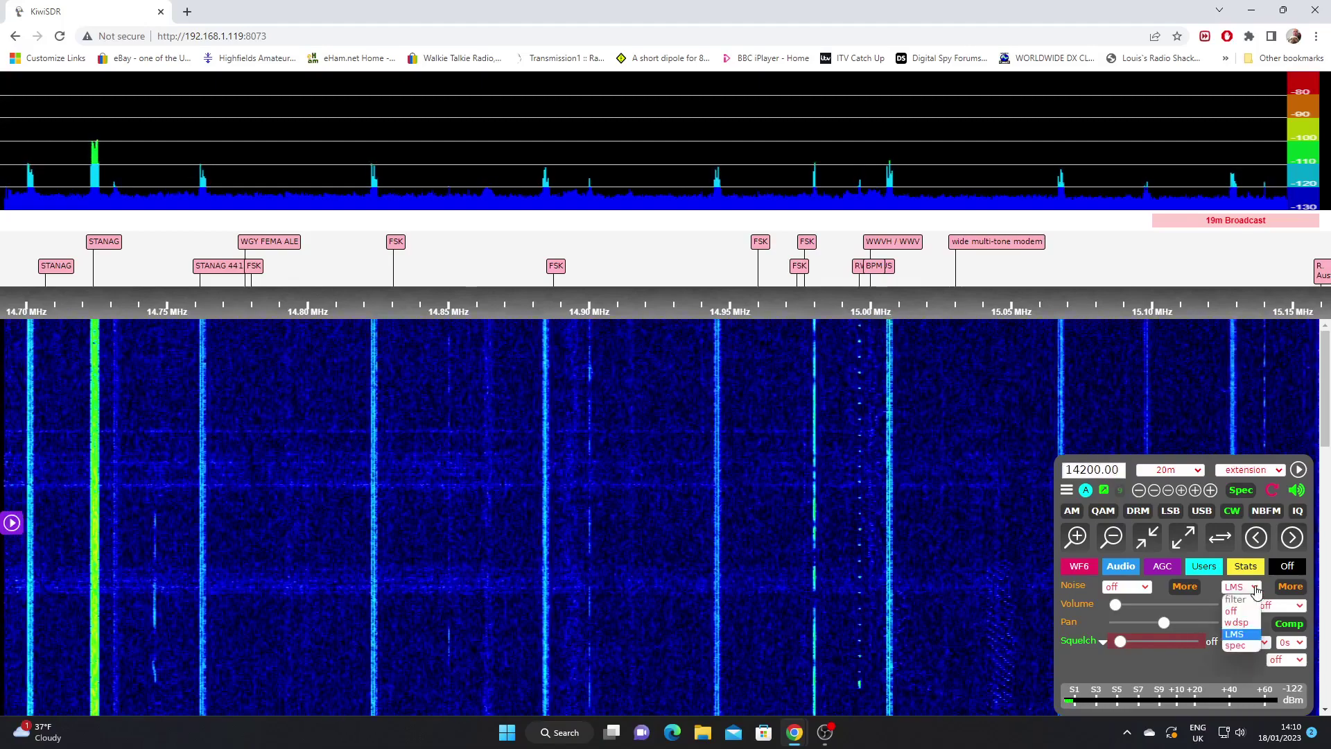
pyautogui.click(1245, 645)
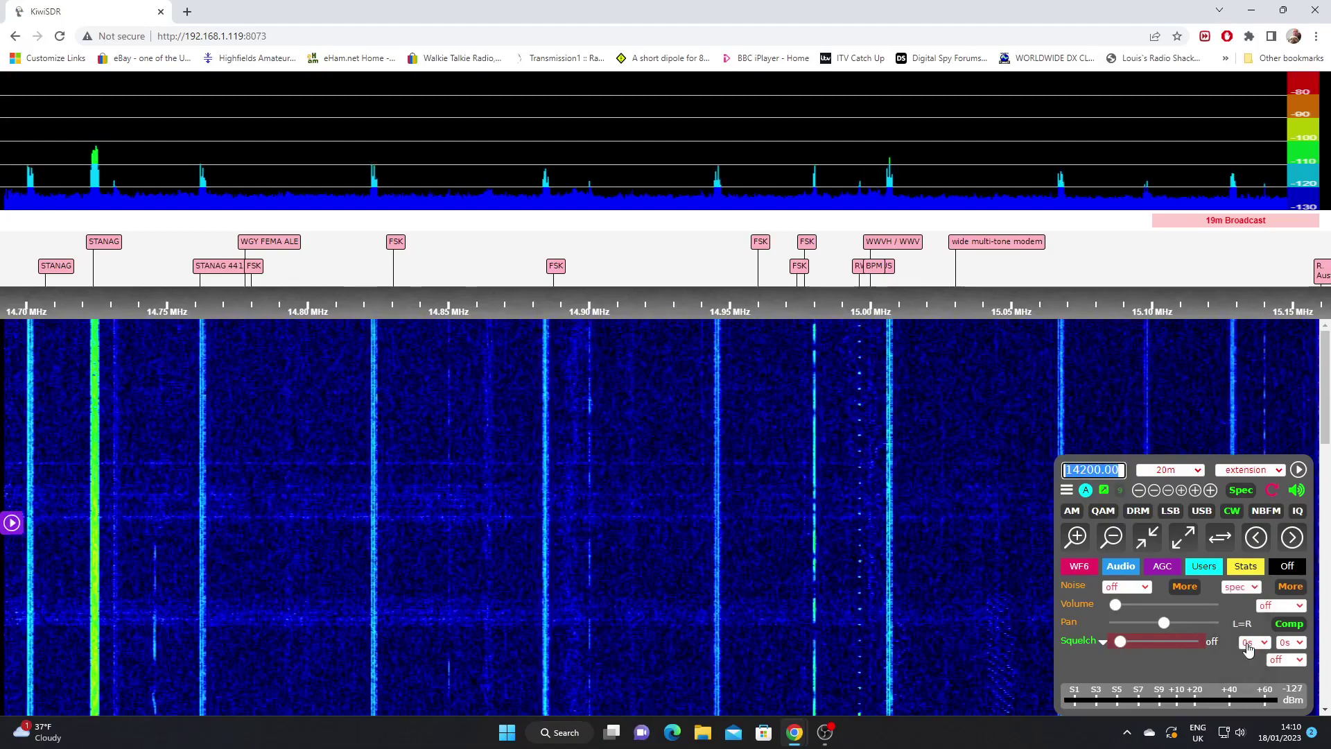
pyautogui.click(1286, 588)
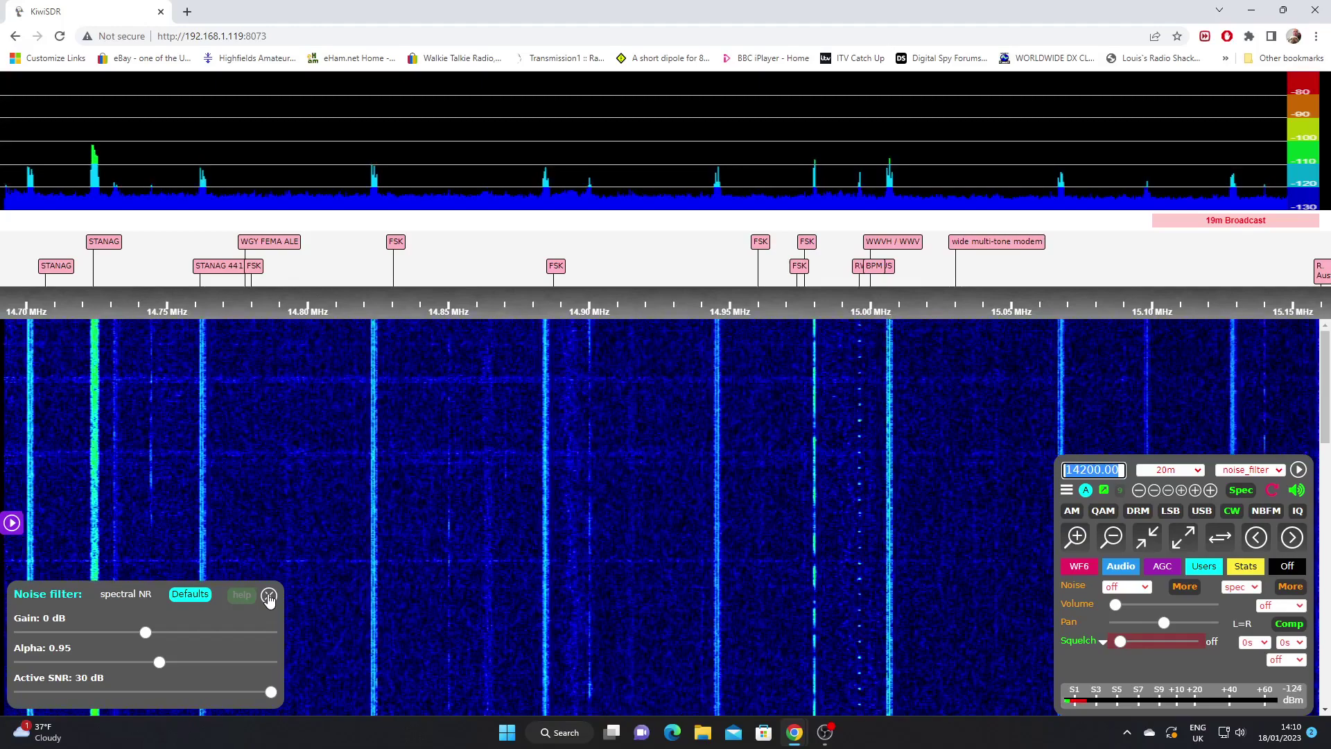
pyautogui.click(269, 596)
# Step: Look at the de-emphasis choices and the pan control, keeping de-emphasis off and the pan centred
pyautogui.click(1301, 605)
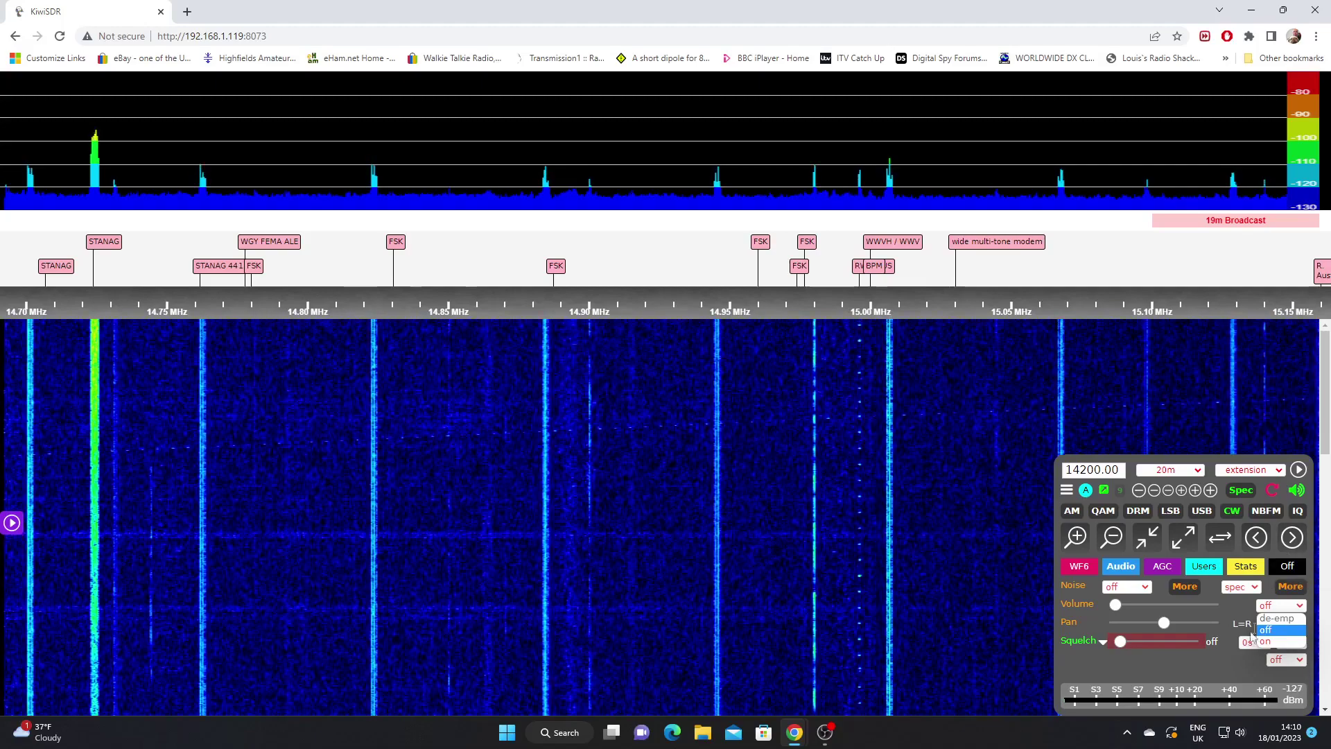
pyautogui.click(1109, 666)
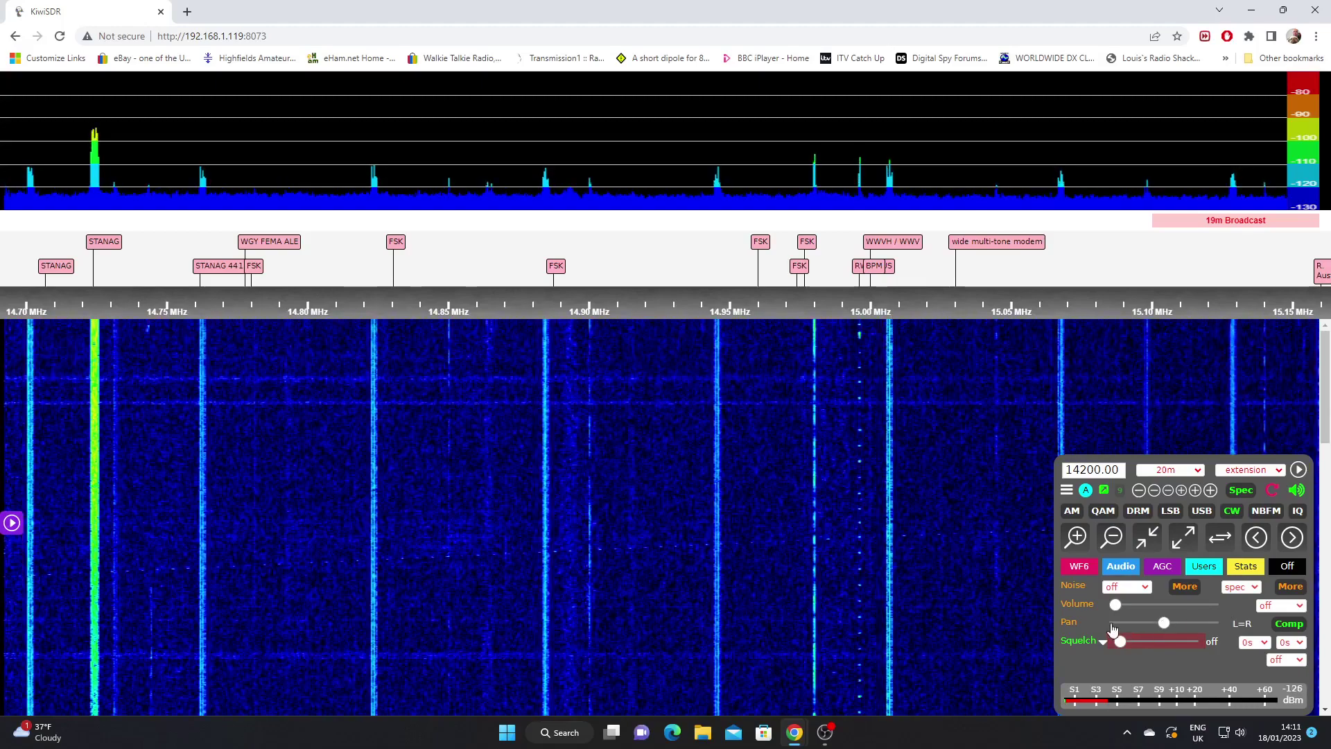
pyautogui.moveTo(1164, 625)
pyautogui.mouseDown()
pyautogui.moveTo(1193, 626)
pyautogui.moveTo(1168, 632)
pyautogui.mouseUp()
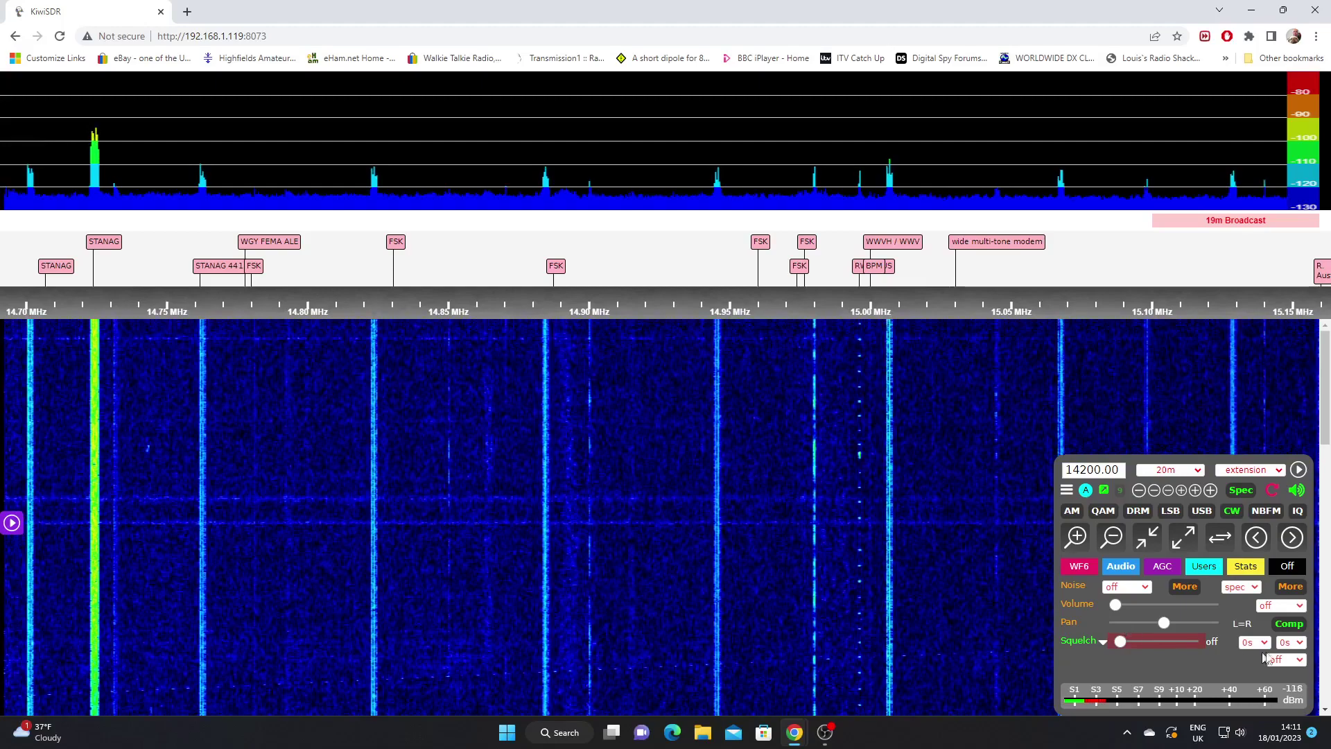
# Step: Turn audio compression off and look through the squelch pre and tail time options, keeping both at 0s
pyautogui.click(1289, 624)
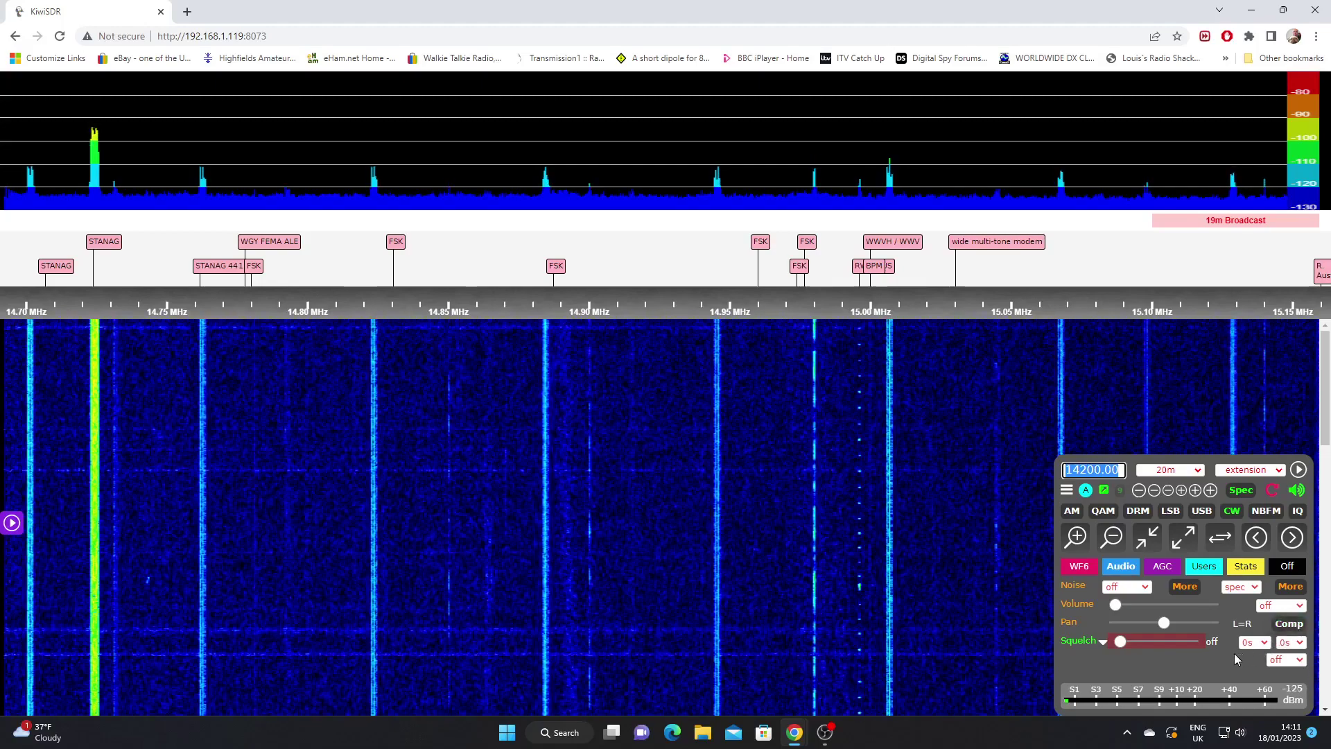
pyautogui.click(1255, 642)
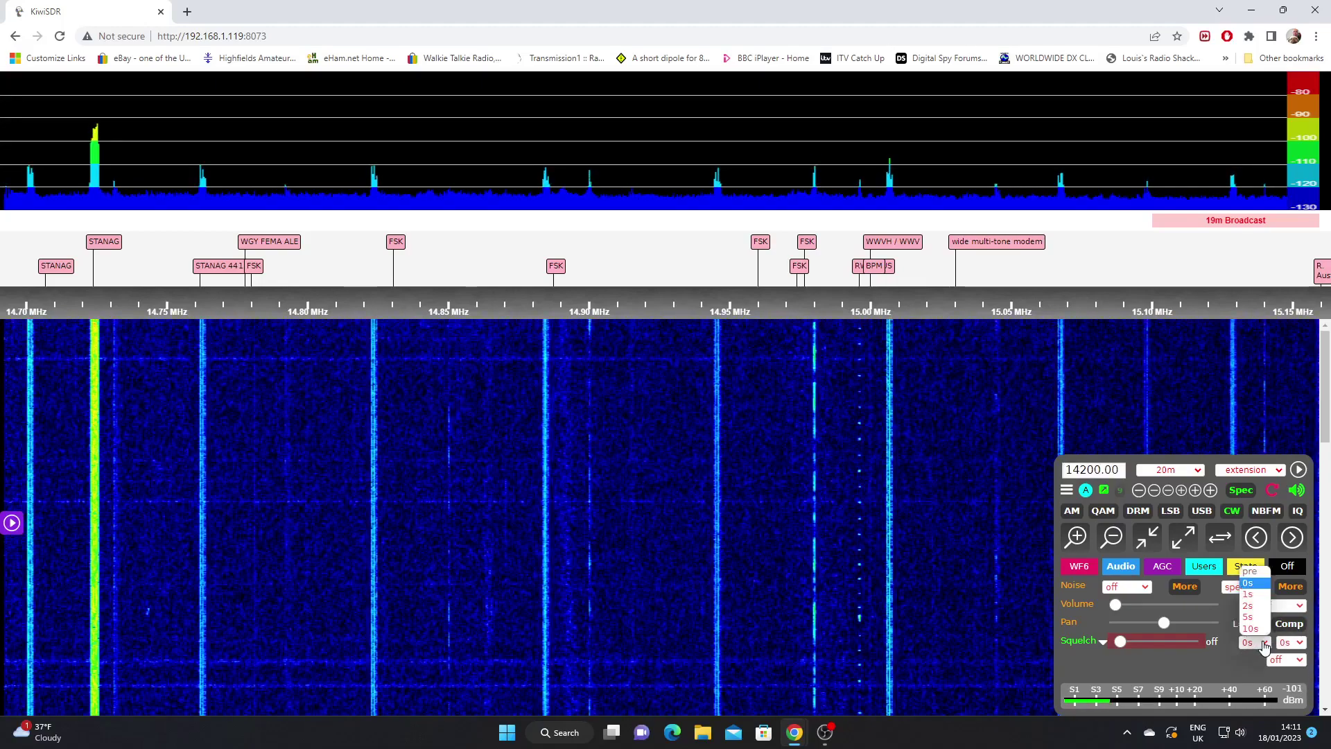
pyautogui.click(1263, 646)
pyautogui.click(1295, 644)
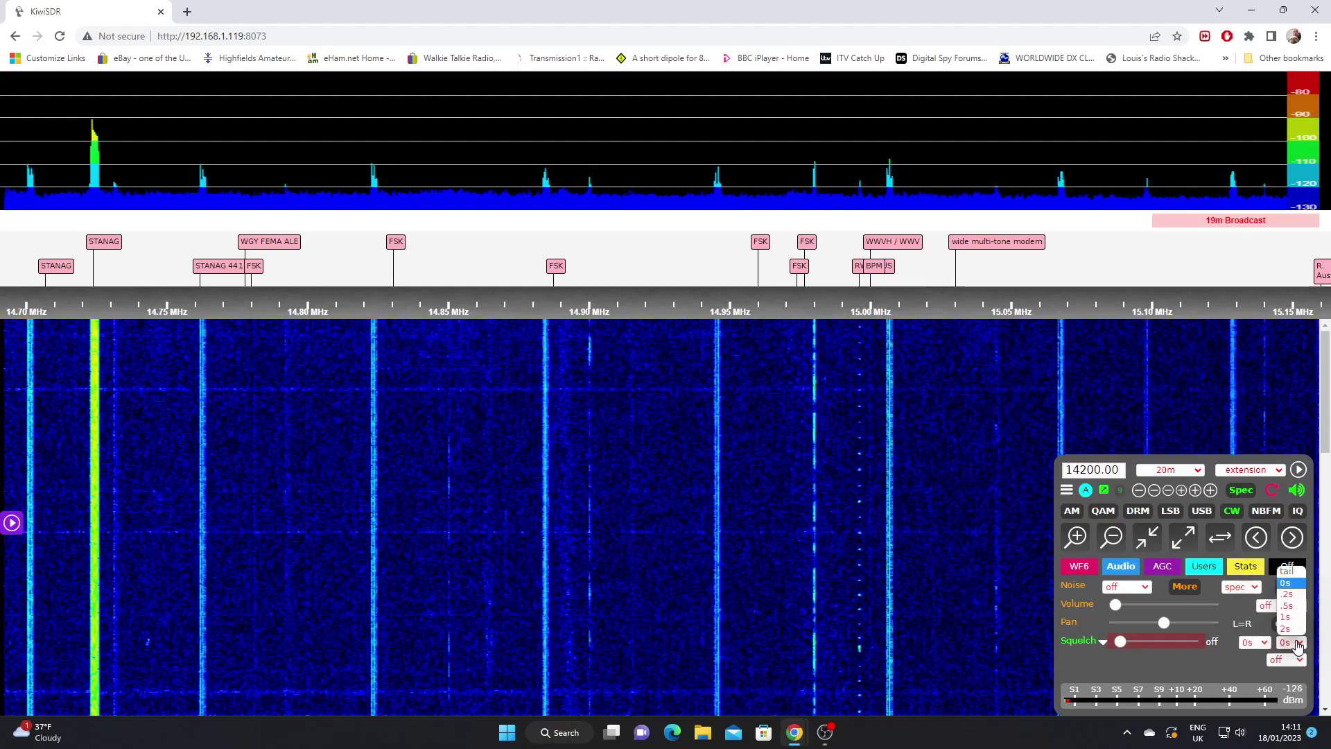
pyautogui.click(1297, 644)
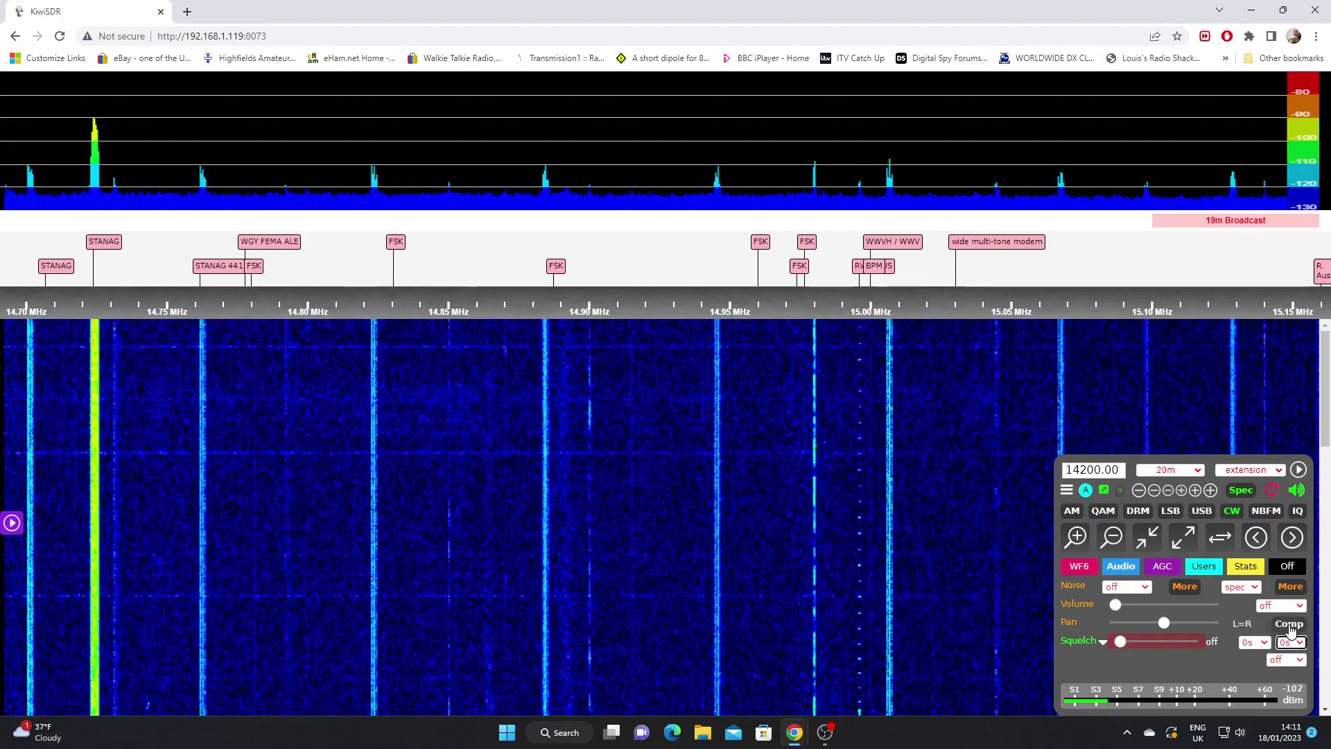
pyautogui.click(1290, 626)
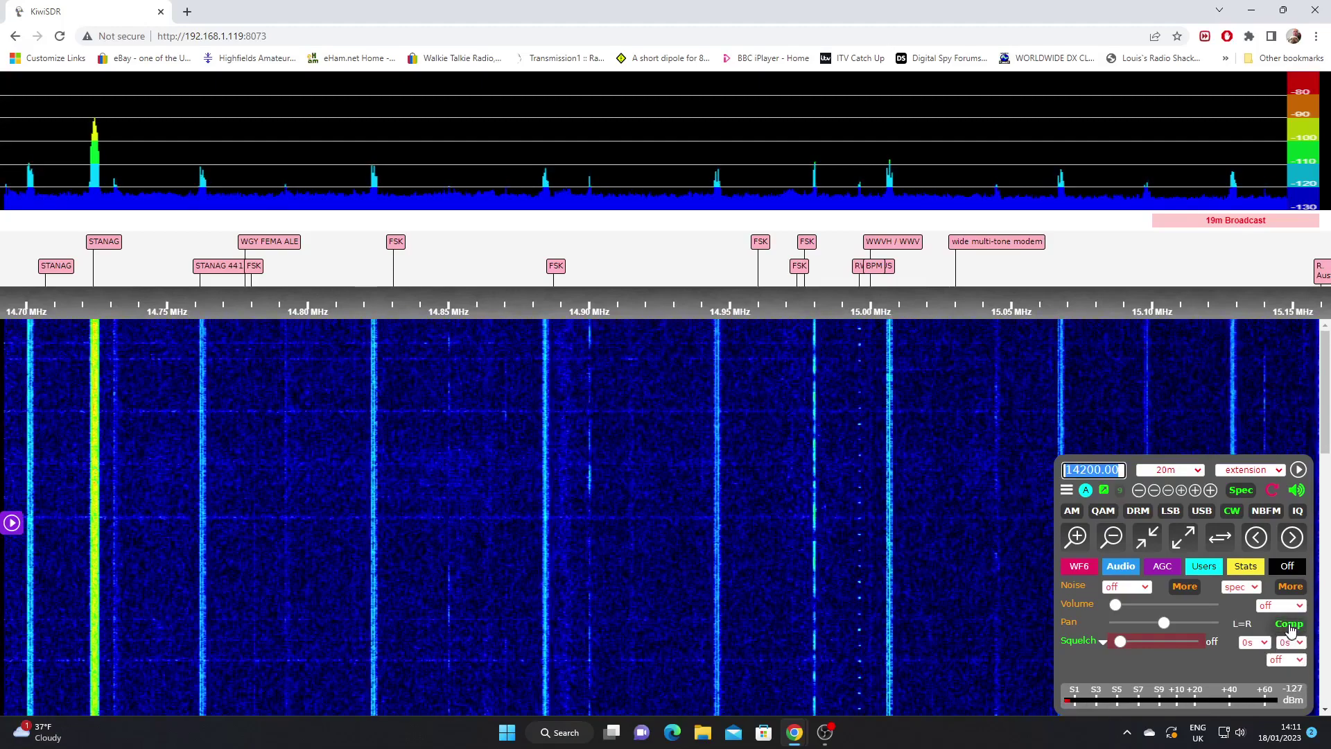
pyautogui.click(1290, 626)
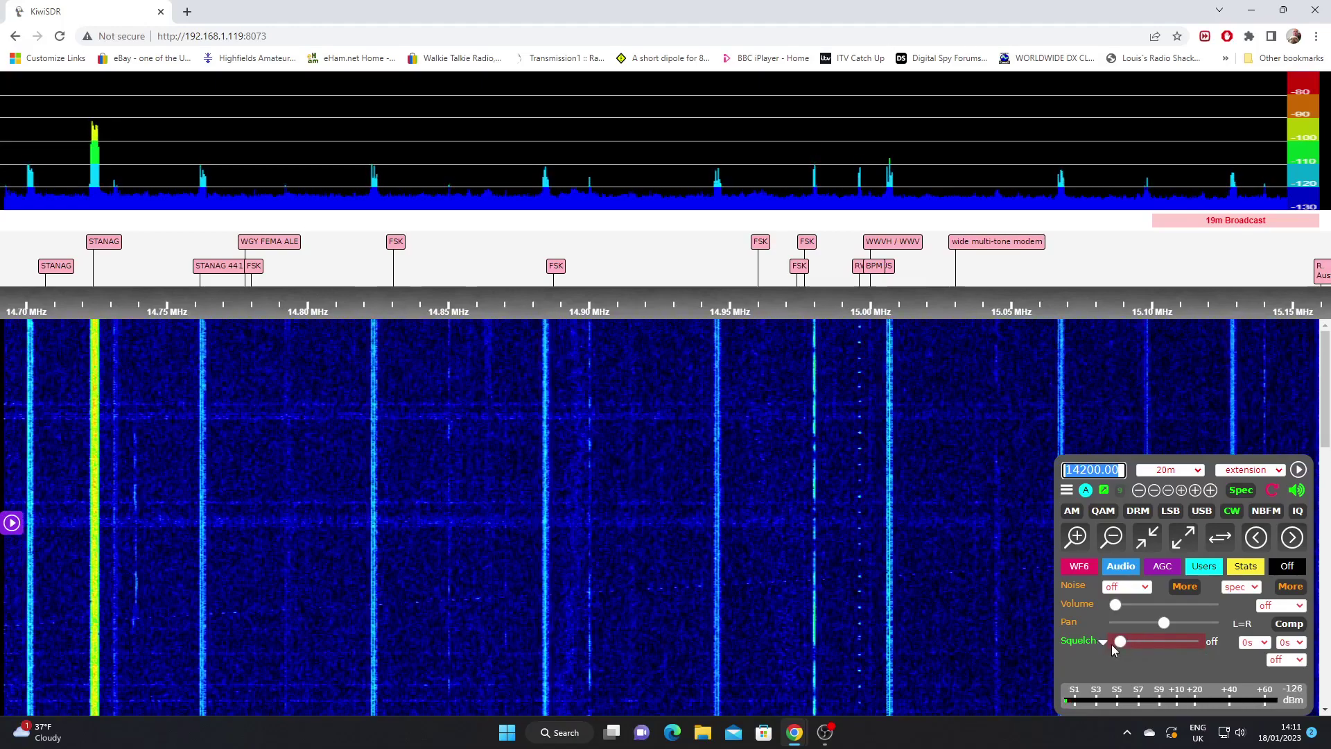
# Step: Keep the squelch at its off position and raise the volume to about one third
pyautogui.moveTo(1121, 644)
pyautogui.mouseDown()
pyautogui.moveTo(1150, 651)
pyautogui.moveTo(1119, 646)
pyautogui.mouseUp()
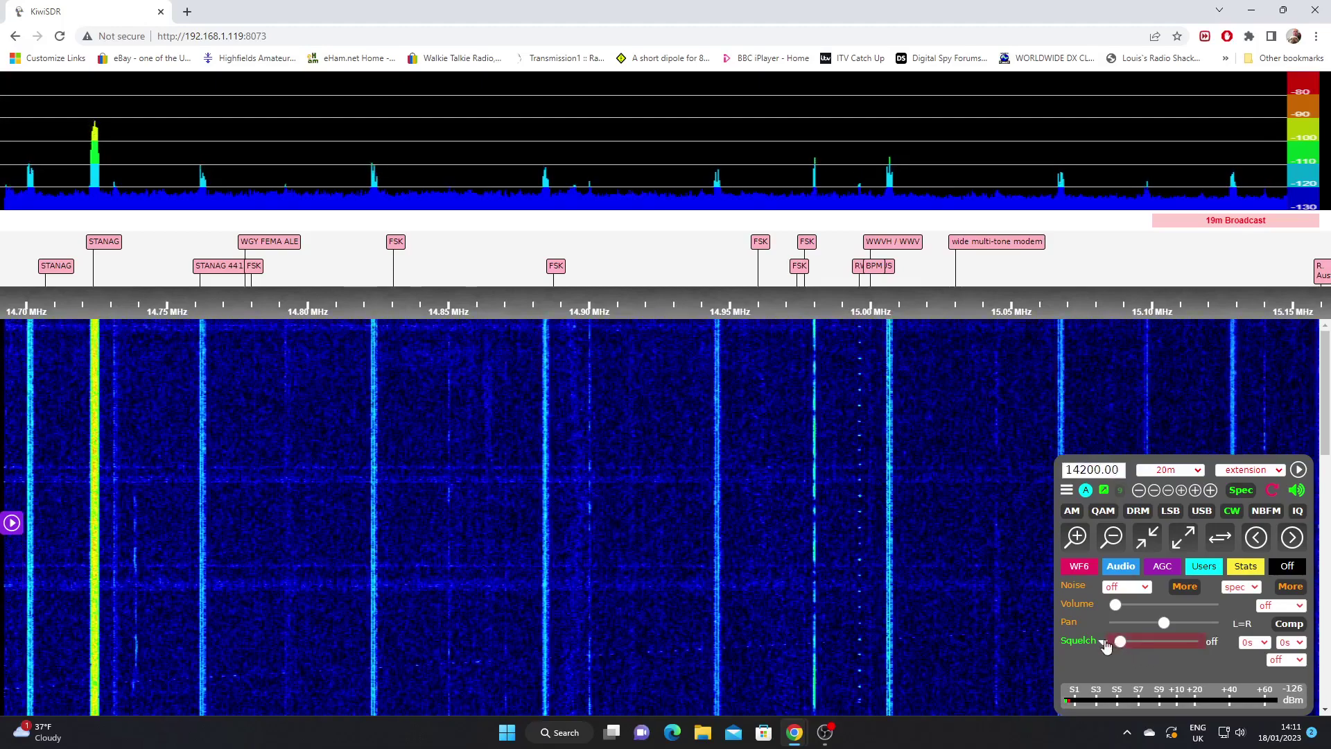
pyautogui.click(1103, 645)
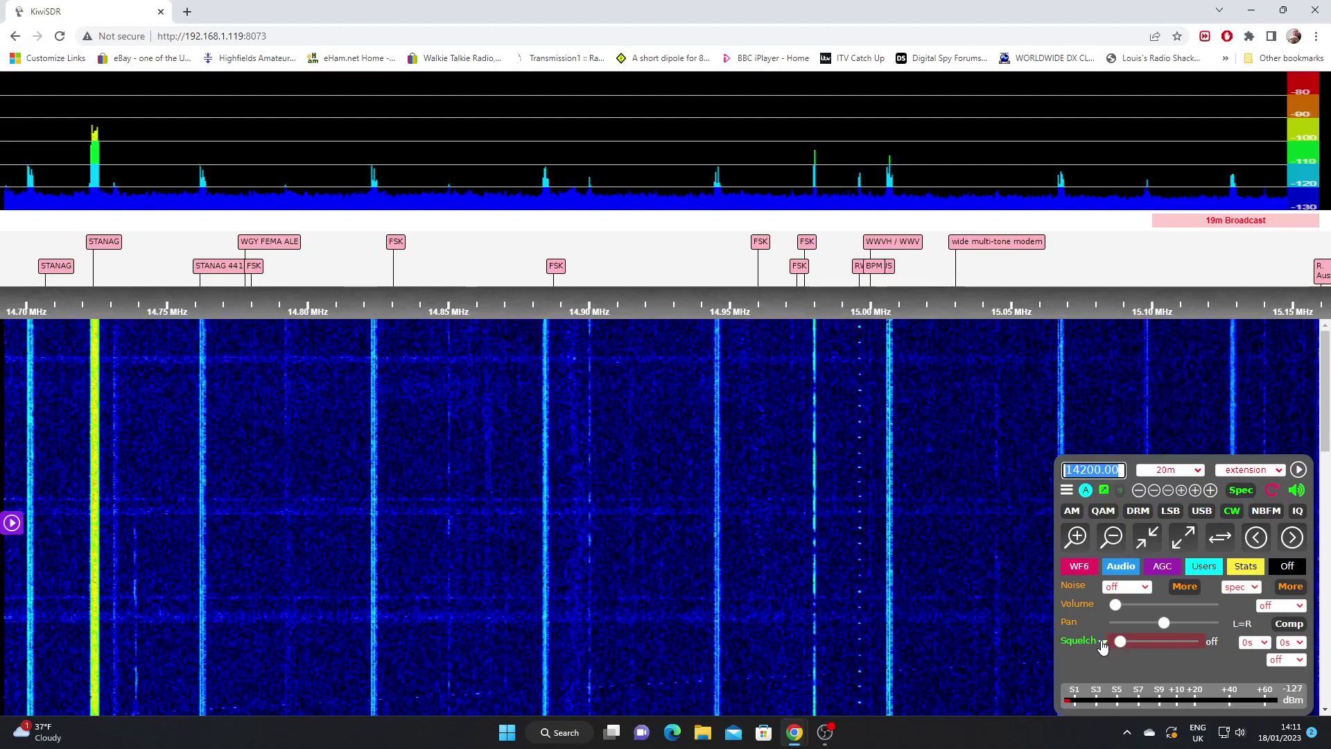
pyautogui.moveTo(1120, 644)
pyautogui.mouseDown()
pyautogui.moveTo(1195, 650)
pyautogui.moveTo(1111, 649)
pyautogui.mouseUp()
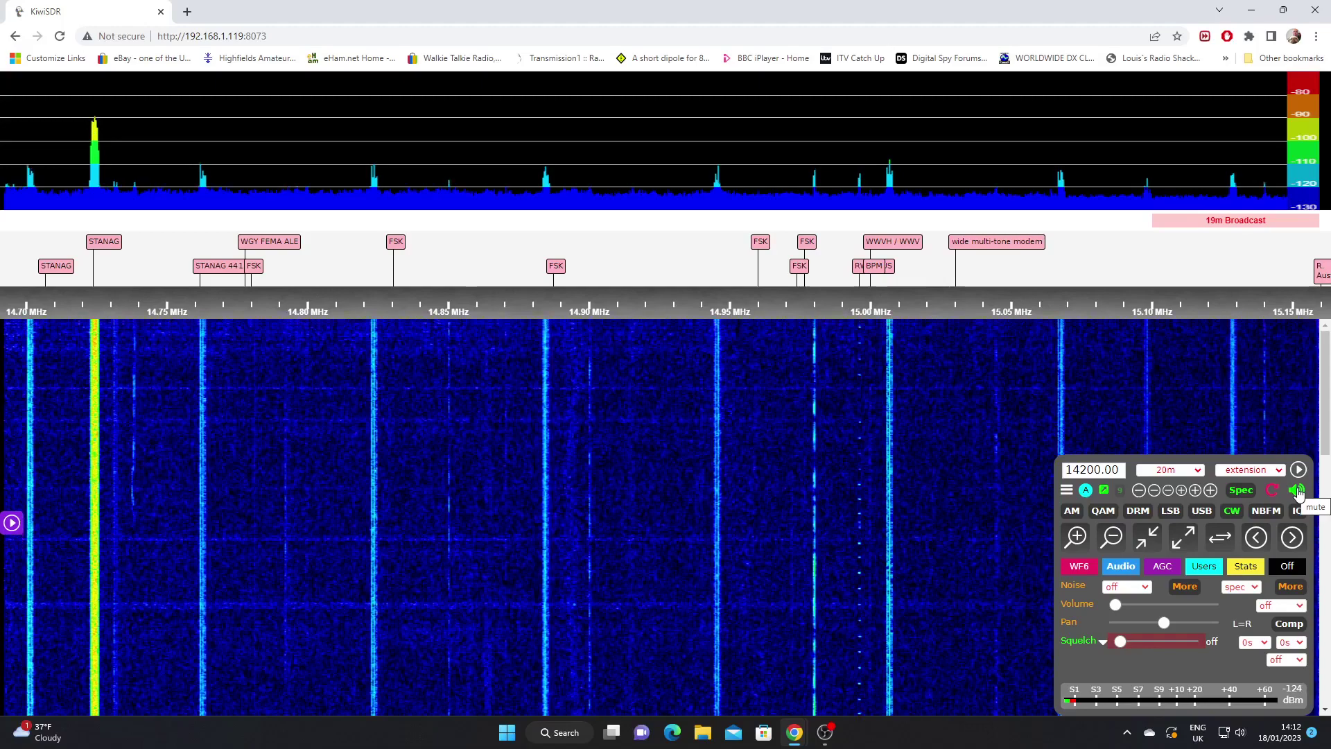
pyautogui.click(1148, 605)
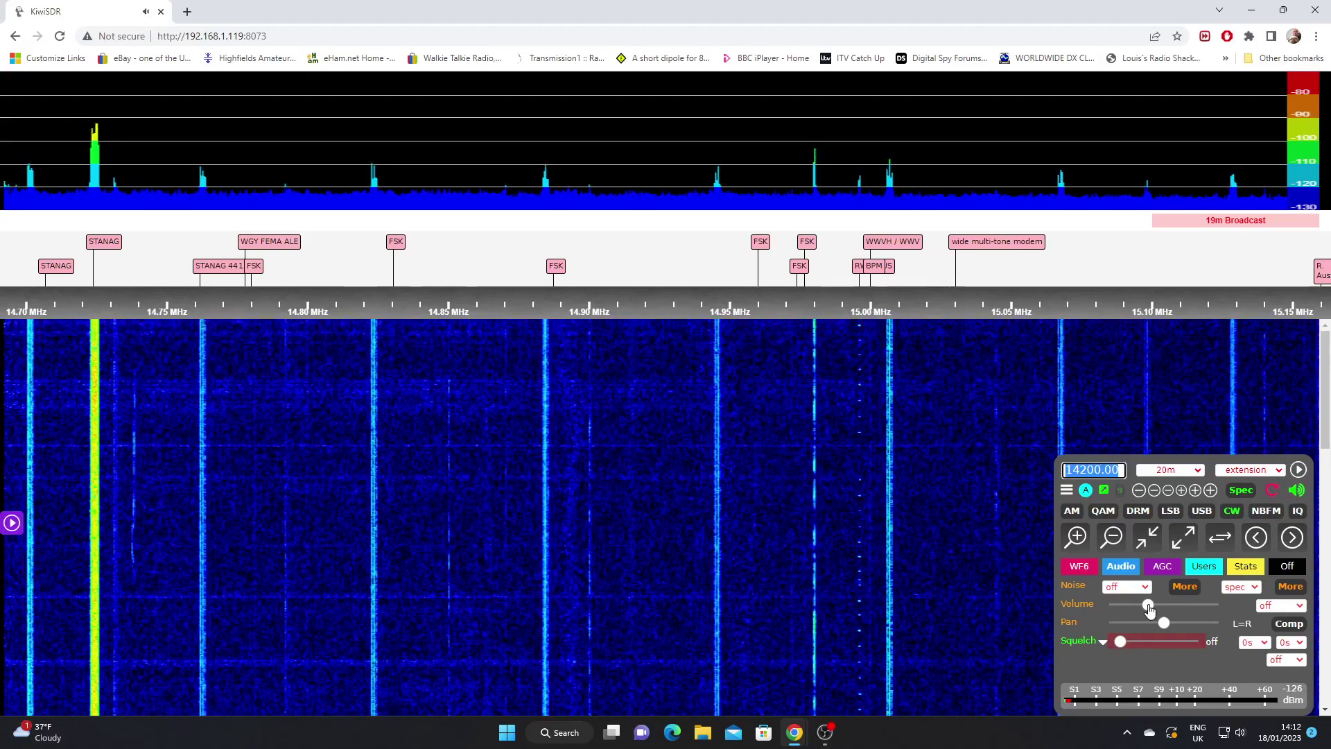
# Step: Mute the receiver audio and show the waterfall settings
pyautogui.click(1299, 492)
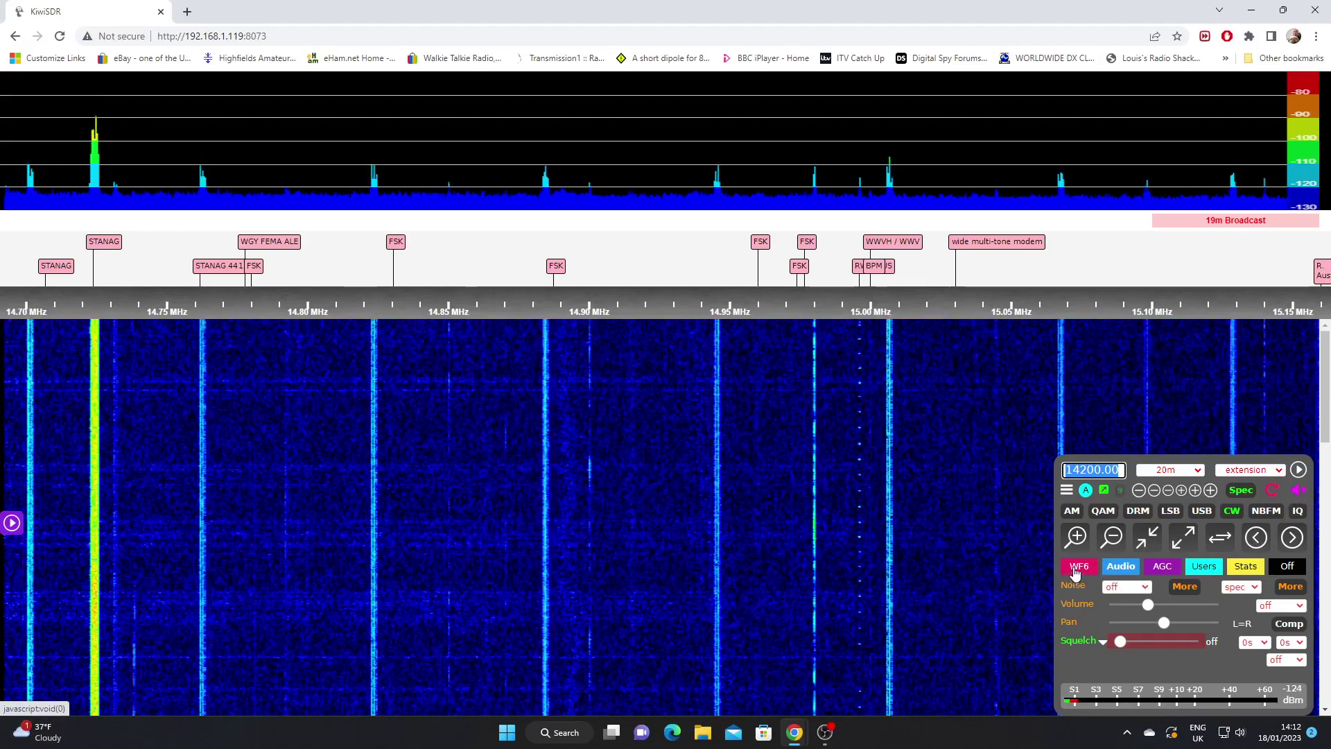
pyautogui.click(1075, 570)
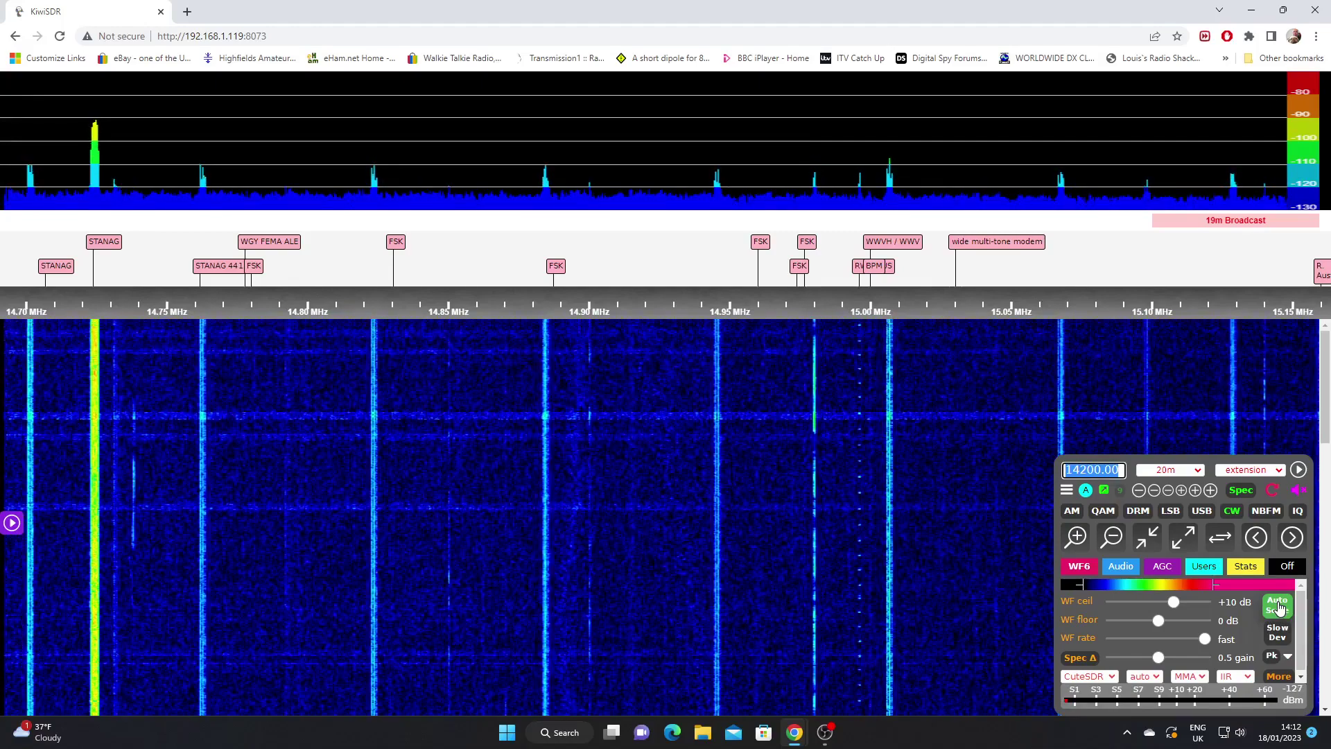
# Step: Set the waterfall ceiling to +7 dB and floor to +3 dB, trying the slow rate before restoring fast
pyautogui.click(1172, 603)
pyautogui.moveTo(1172, 602)
pyautogui.mouseDown()
pyautogui.moveTo(1186, 602)
pyautogui.moveTo(1163, 623)
pyautogui.moveTo(1203, 643)
pyautogui.moveTo(1144, 645)
pyautogui.mouseUp()
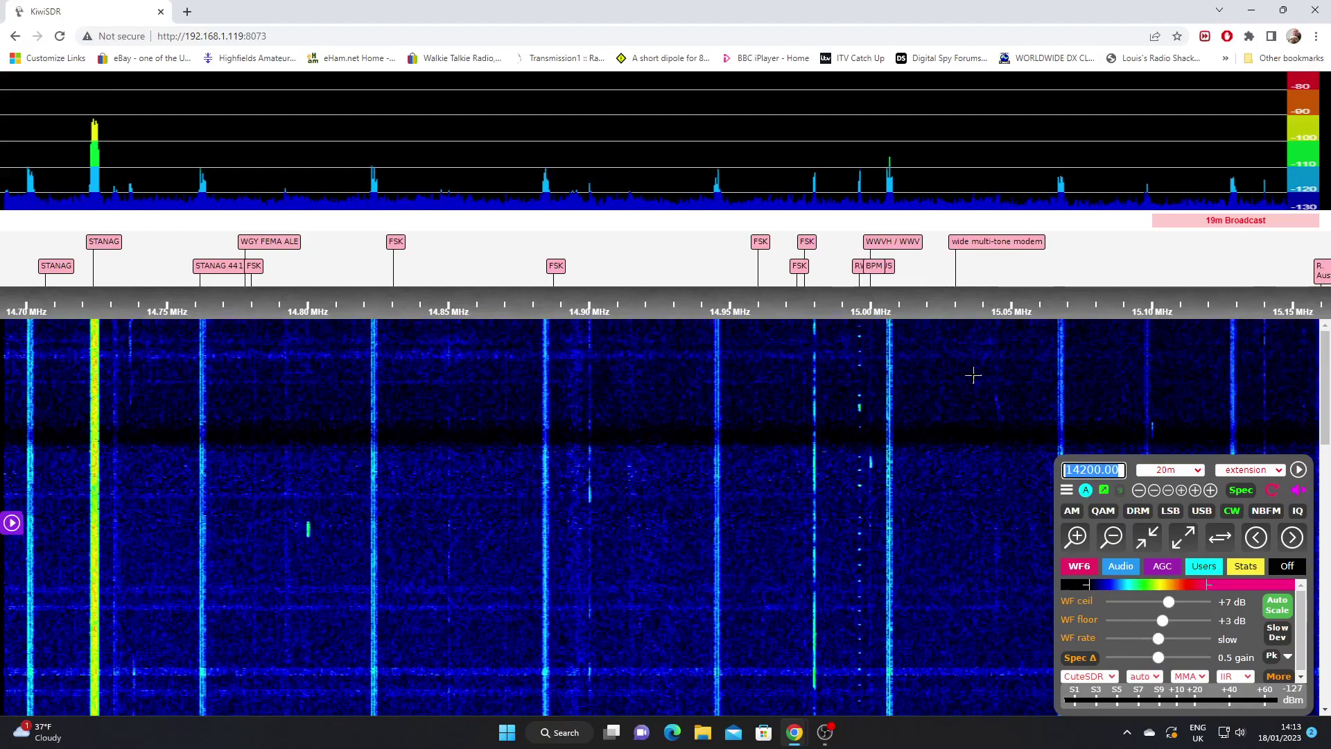
pyautogui.click(1207, 644)
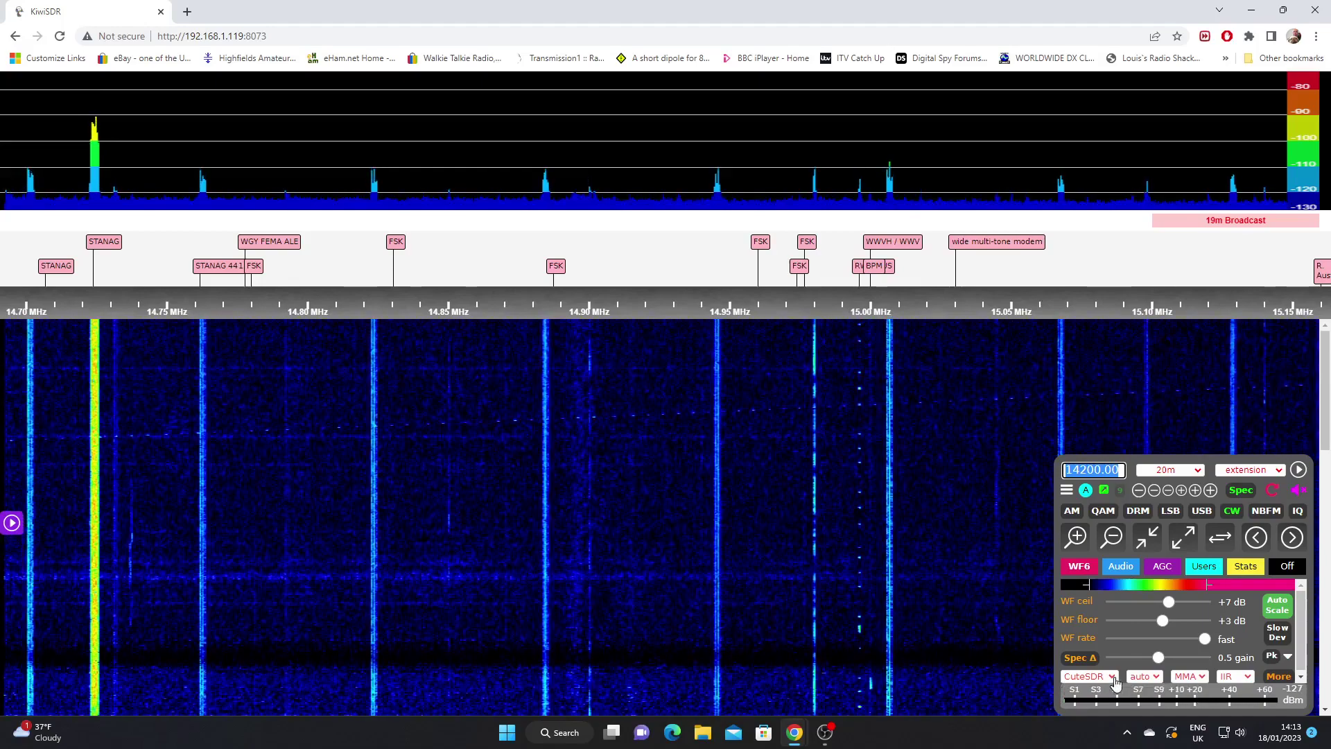
# Step: Try the Kiwi, grey and linear colormaps on the waterfall, auto-scaling the display with linear
pyautogui.click(1115, 684)
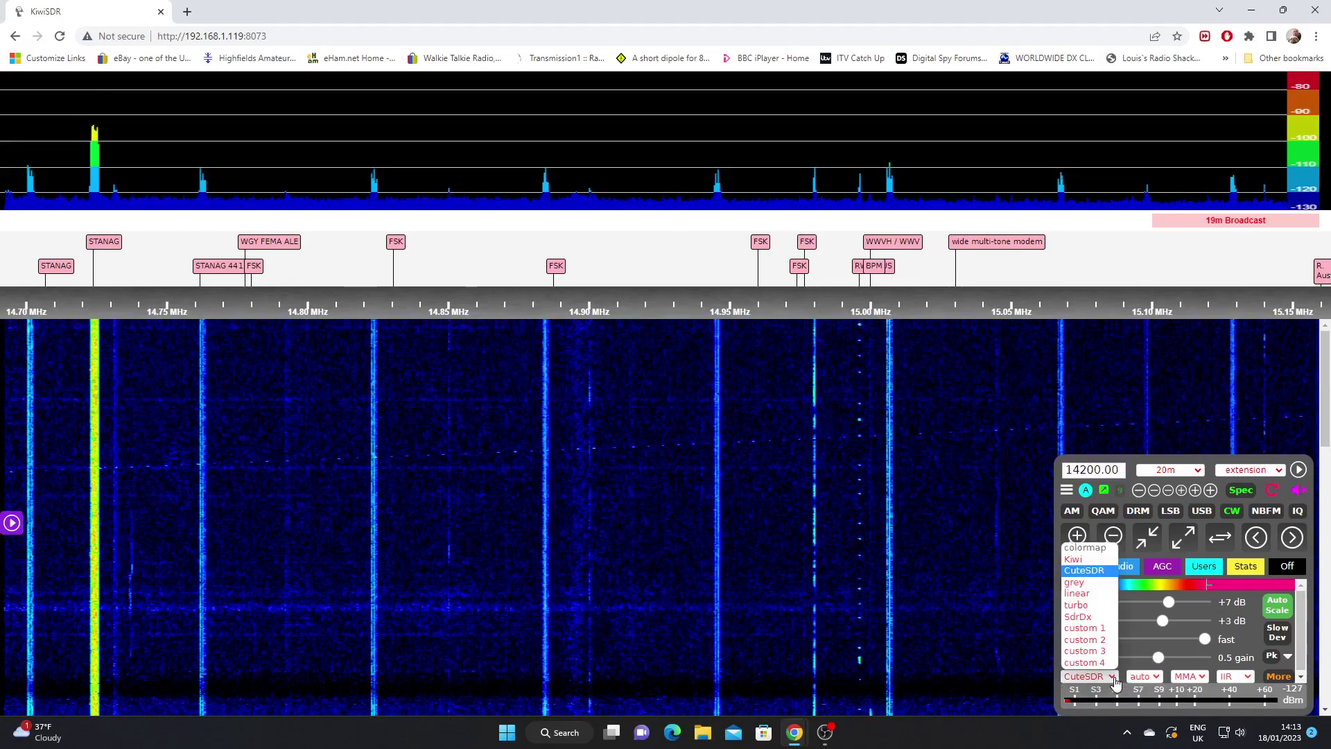
pyautogui.click(1091, 561)
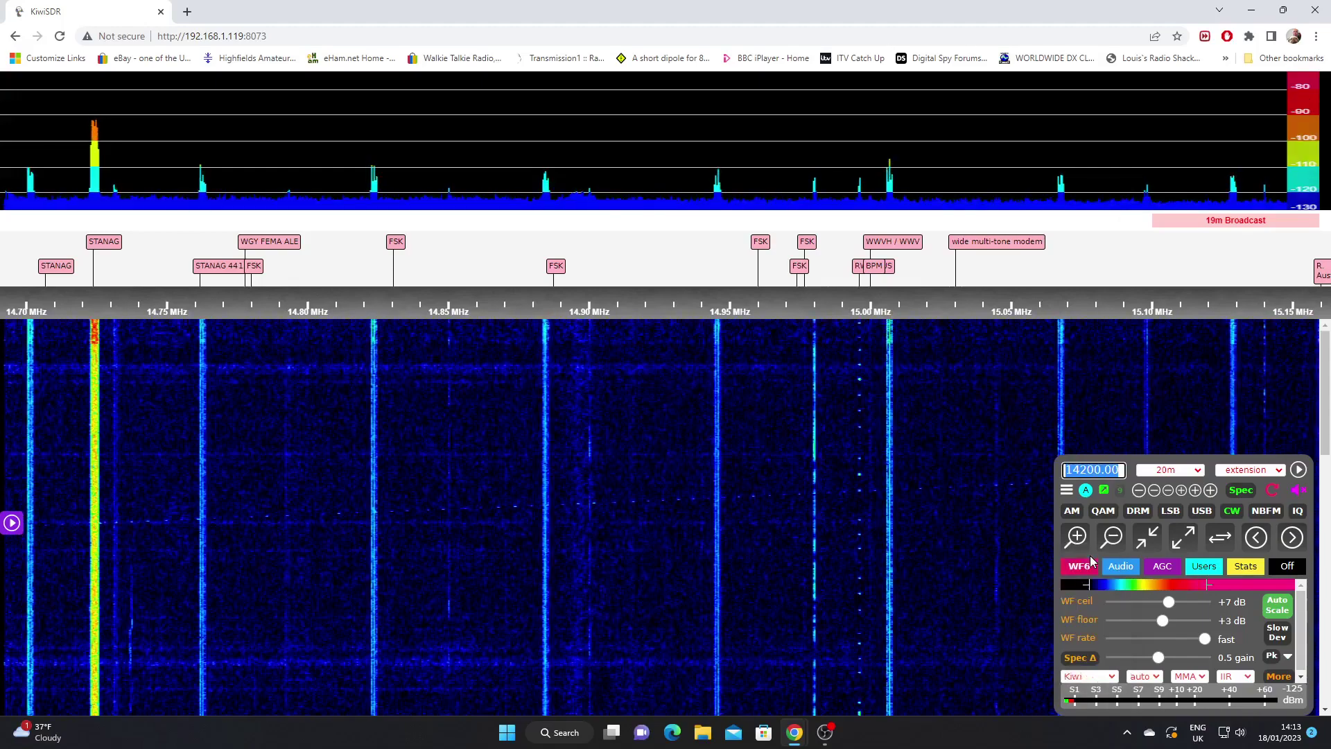
pyautogui.click(1089, 678)
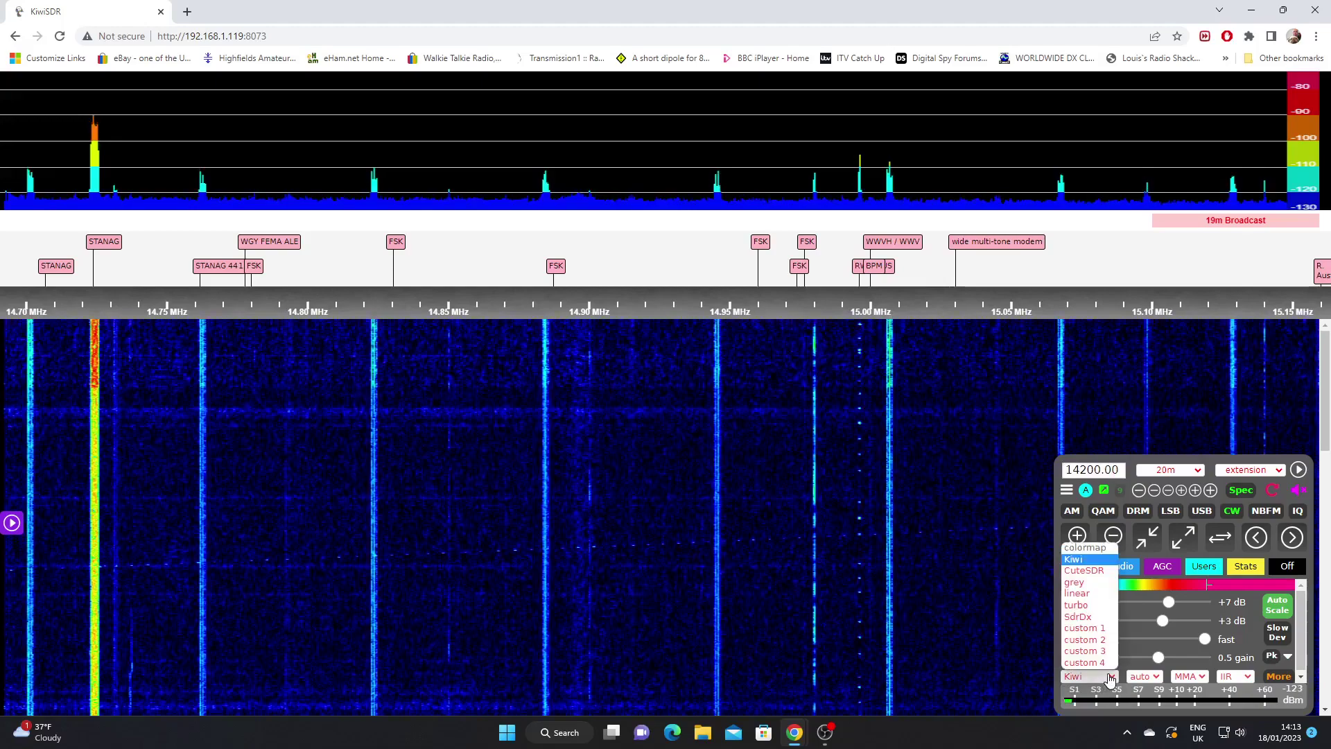
pyautogui.click(1086, 585)
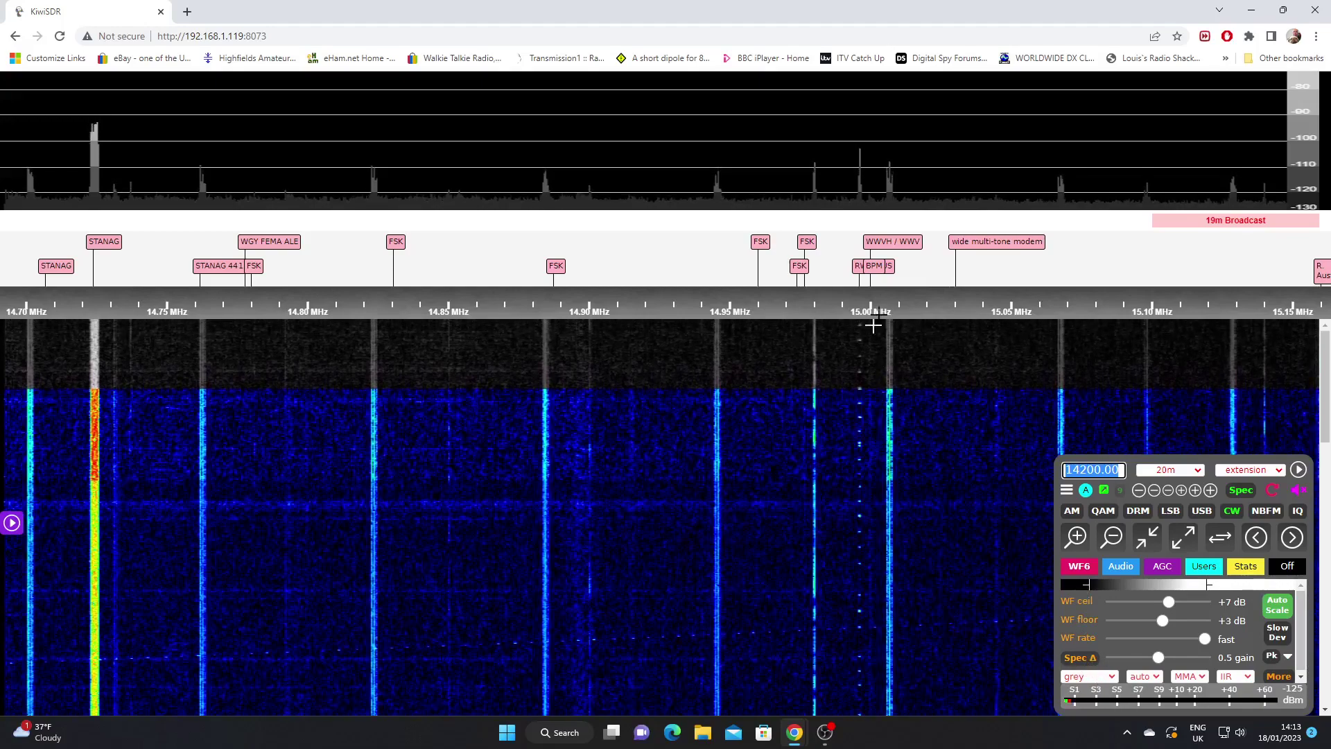
pyautogui.click(1113, 676)
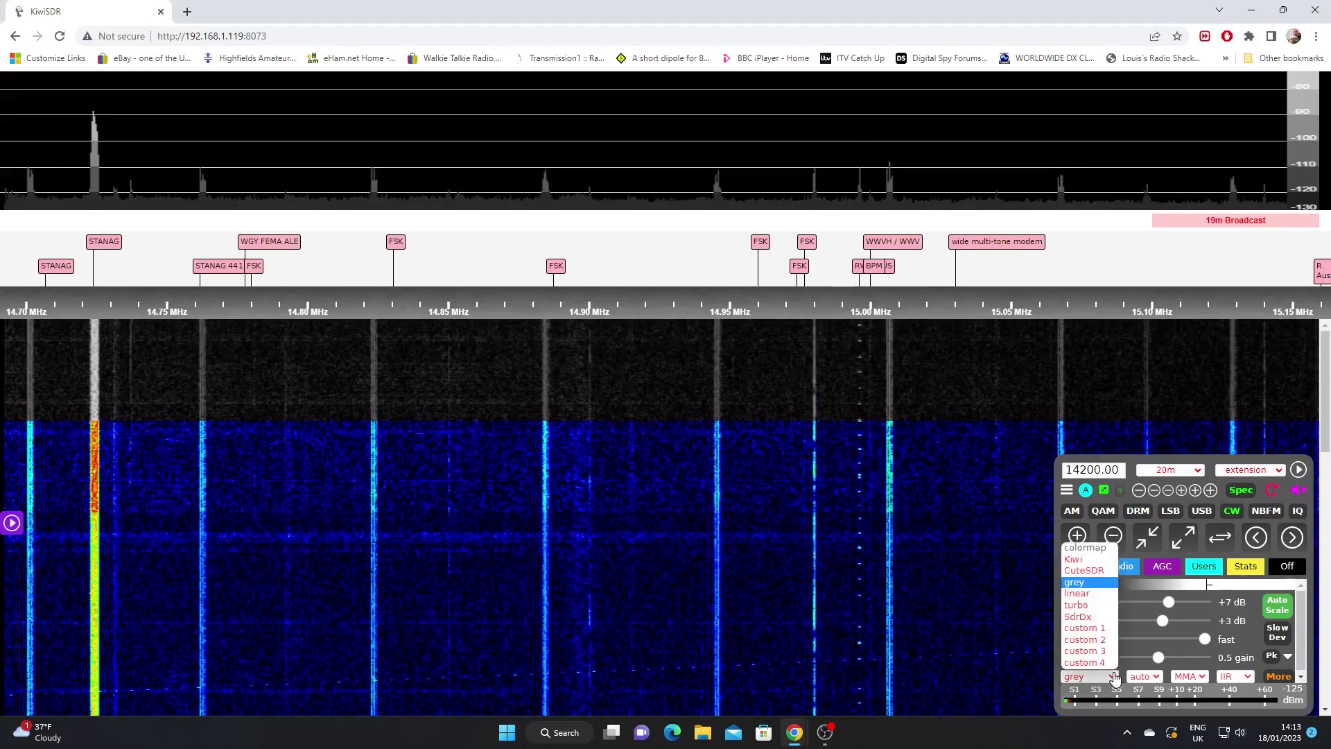
pyautogui.click(1090, 595)
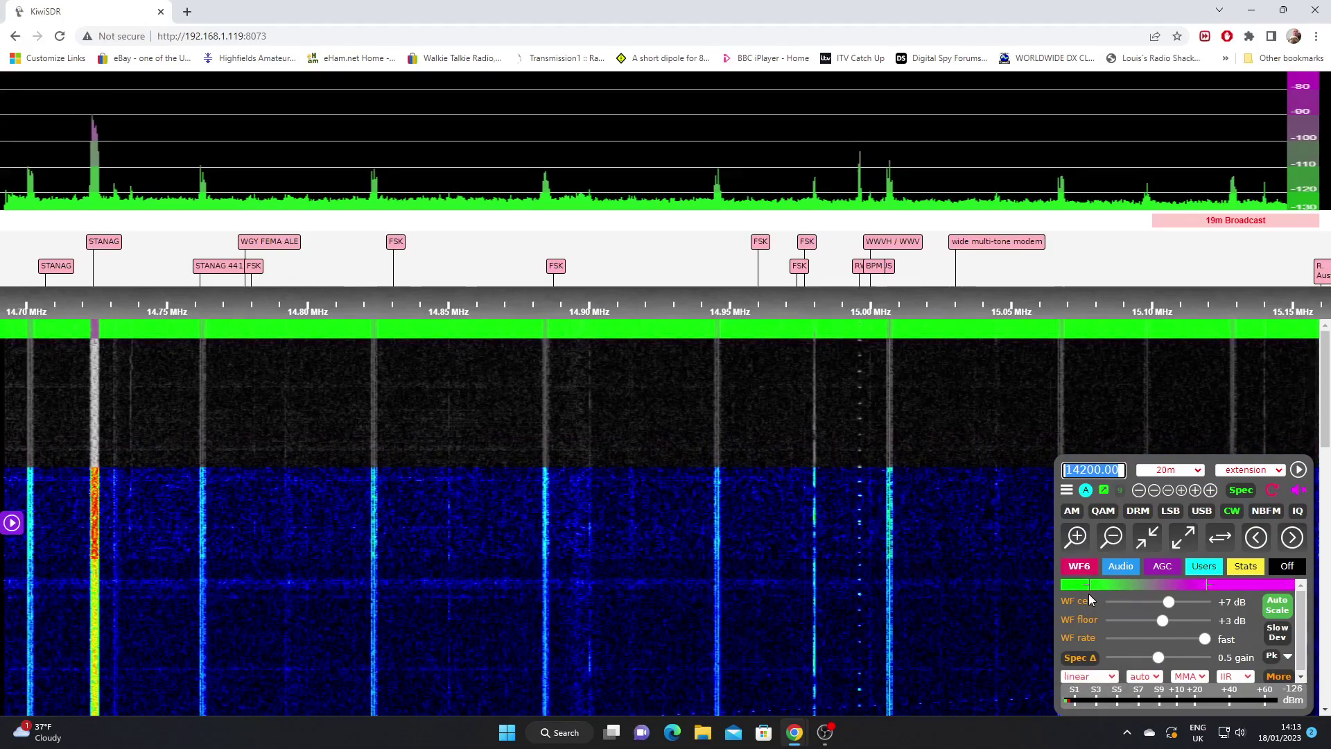
pyautogui.click(1276, 610)
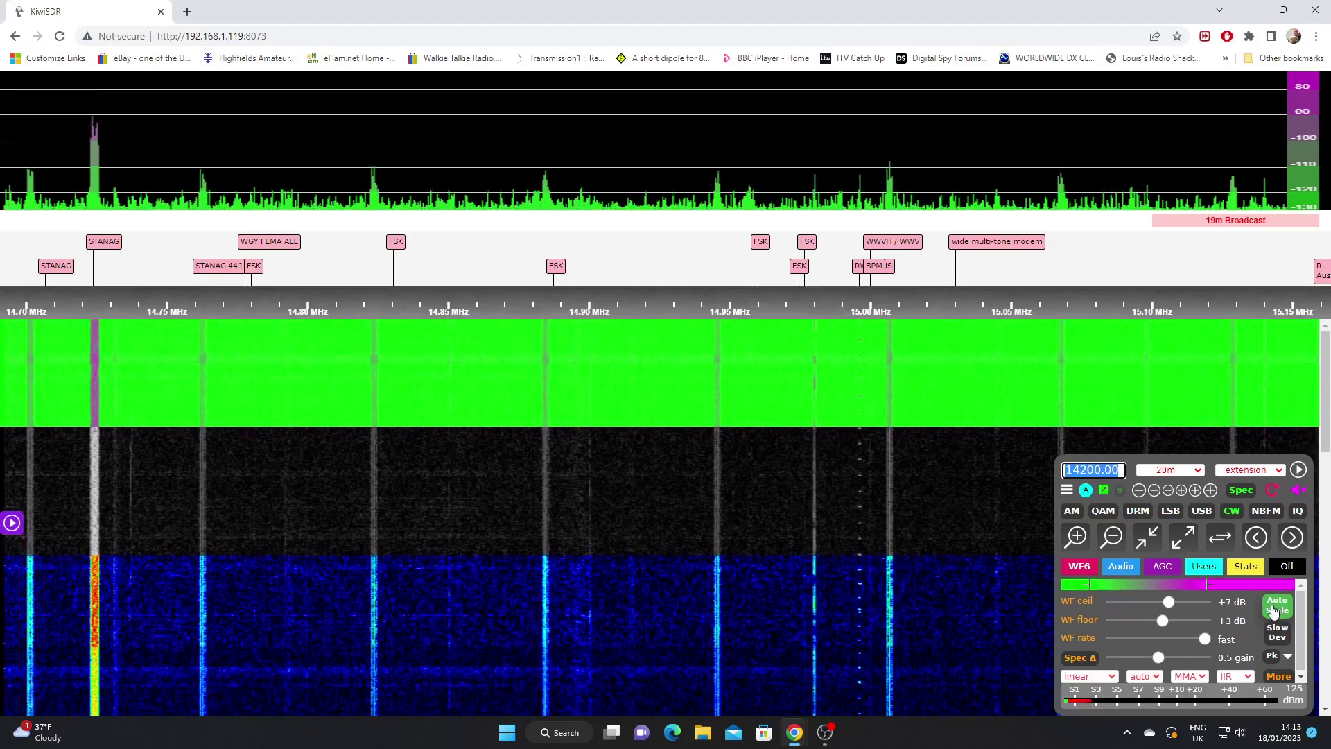
# Step: Try the turbo colormap on the waterfall and change it to SdrDx
pyautogui.click(1089, 677)
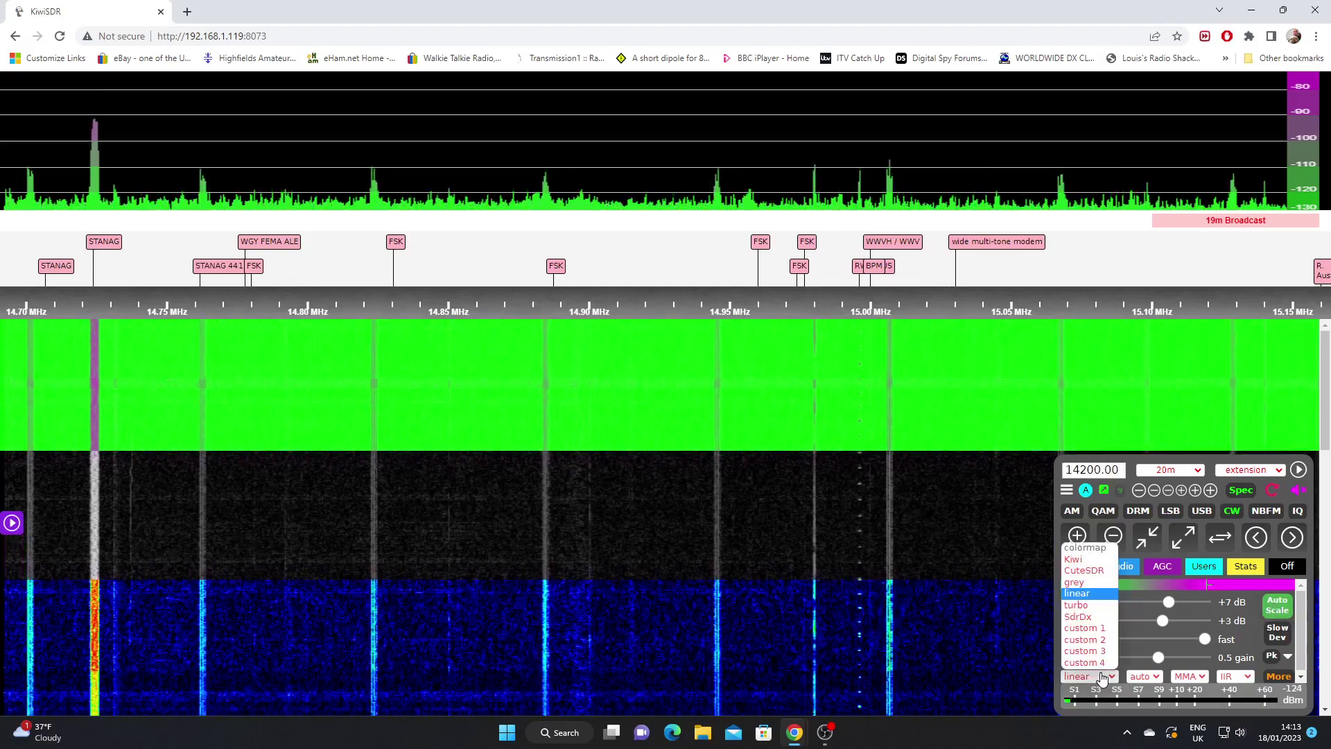
pyautogui.click(1091, 607)
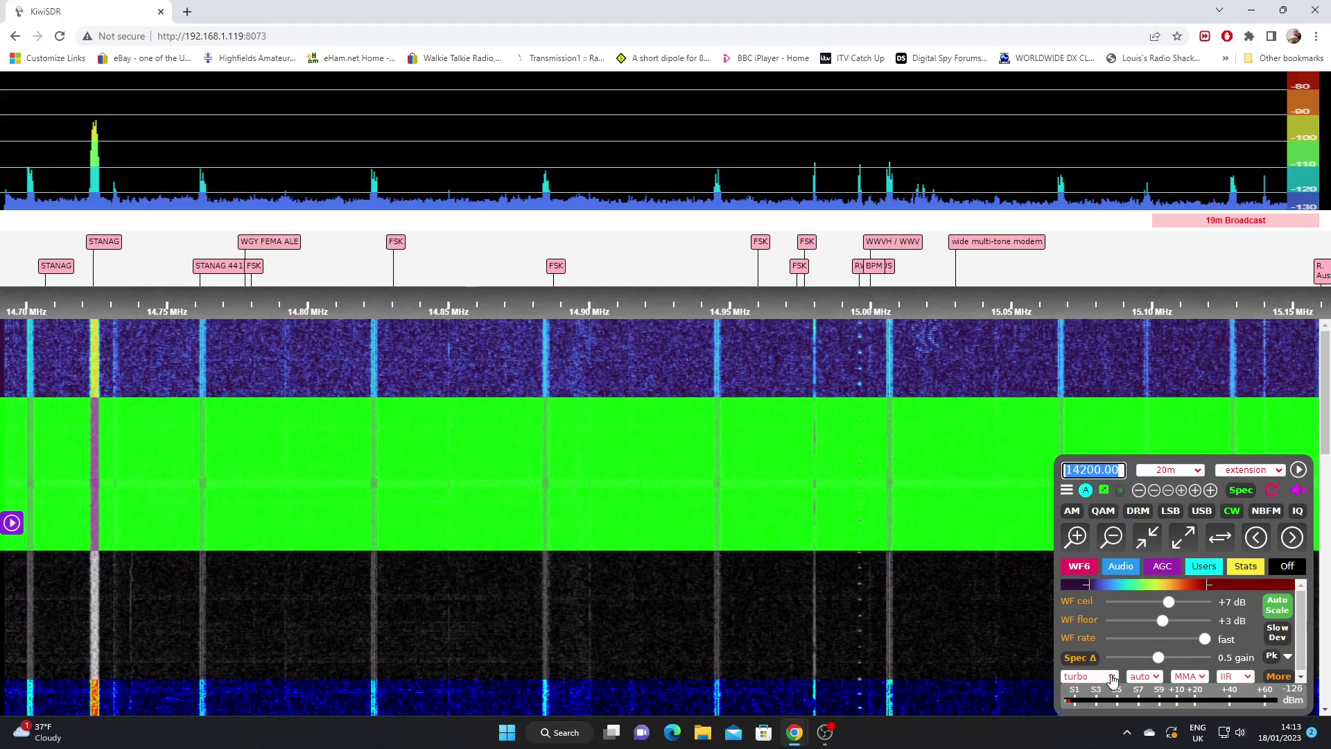
pyautogui.click(1112, 681)
pyautogui.click(1087, 617)
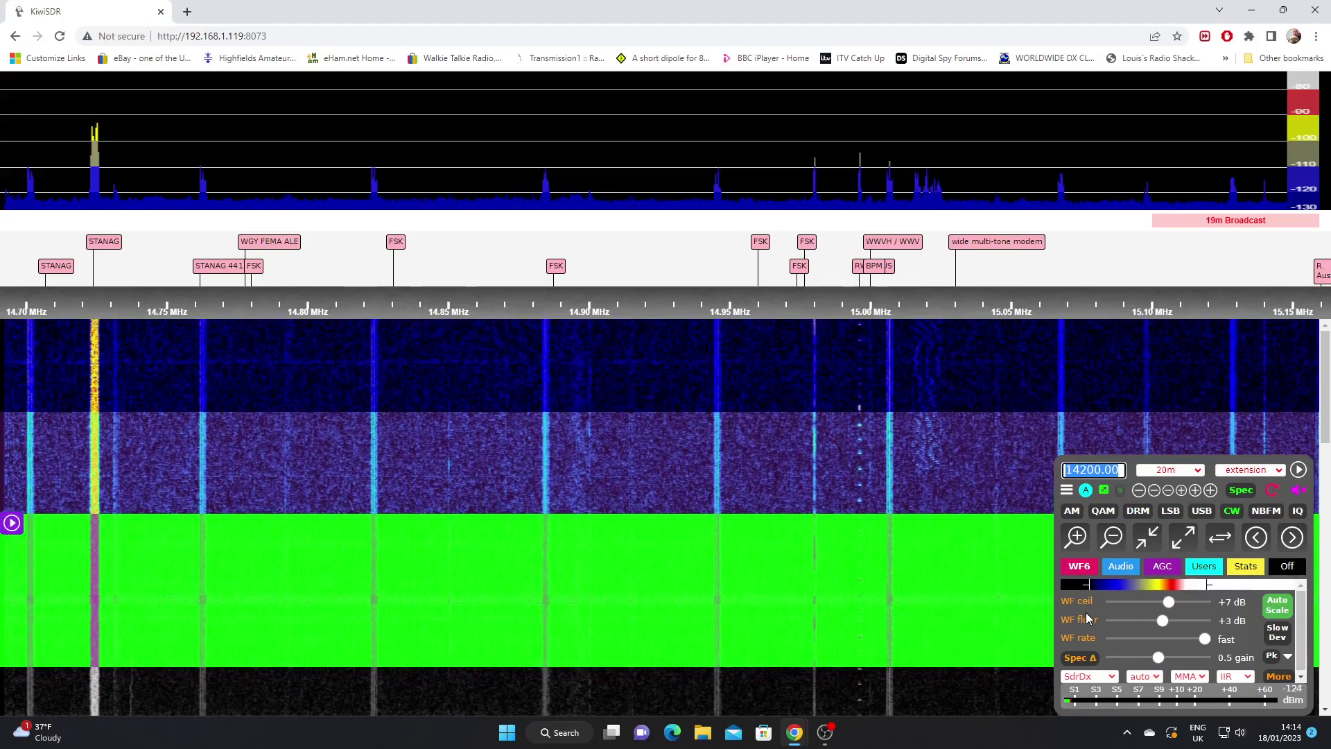
# Step: Try manual scaling for the waterfall and return it to auto
pyautogui.click(1144, 676)
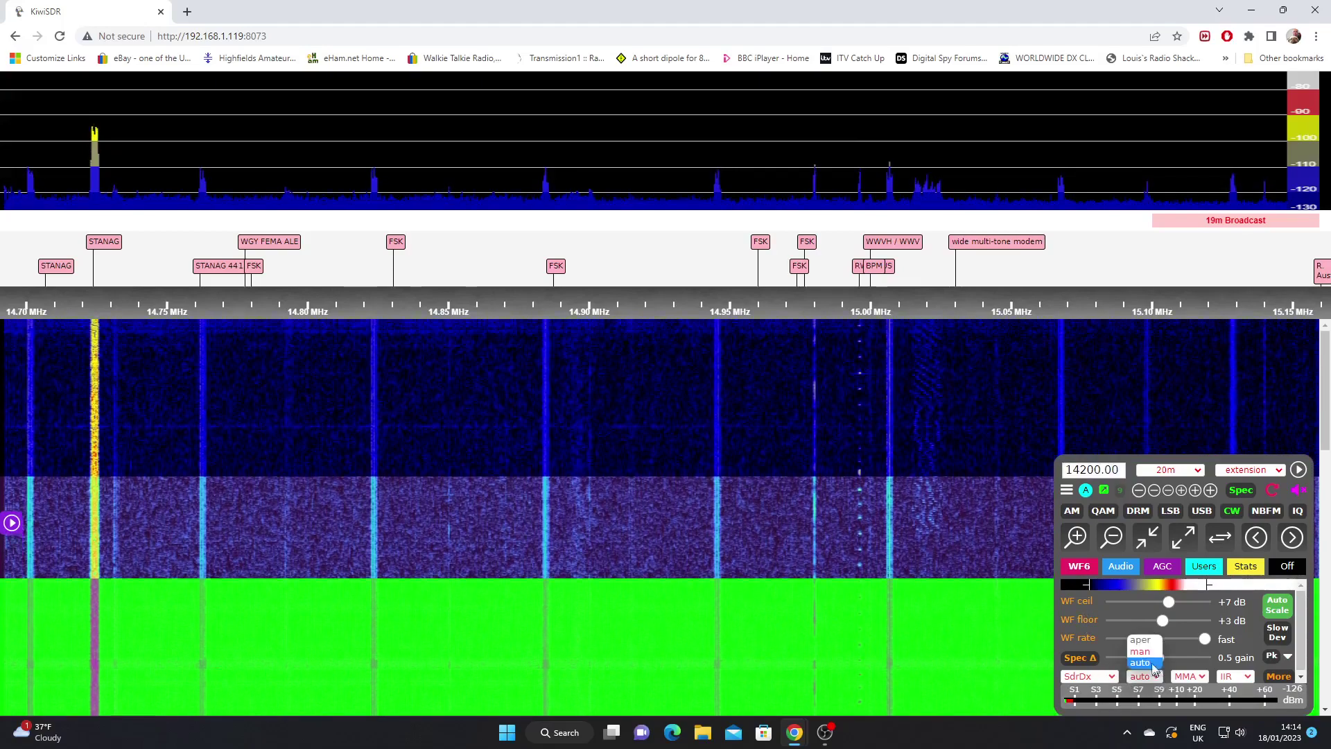
pyautogui.click(1141, 651)
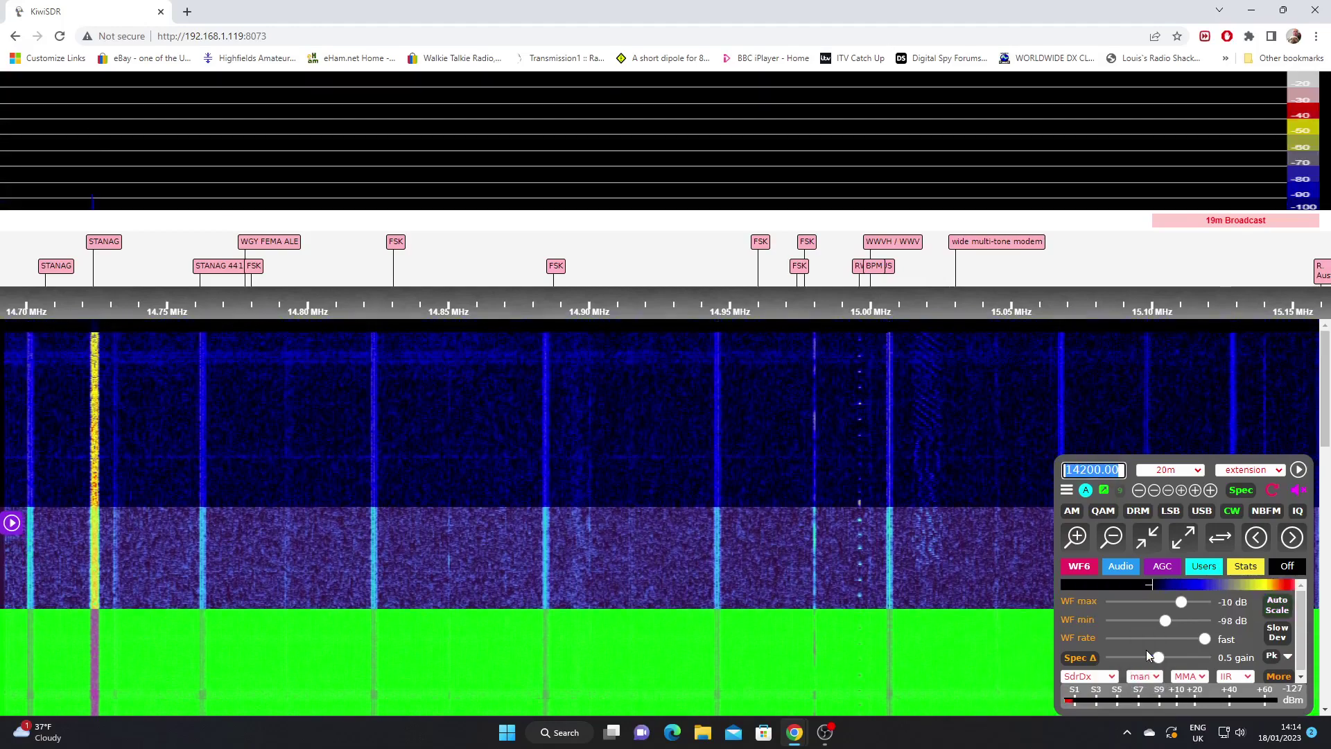
pyautogui.click(1156, 677)
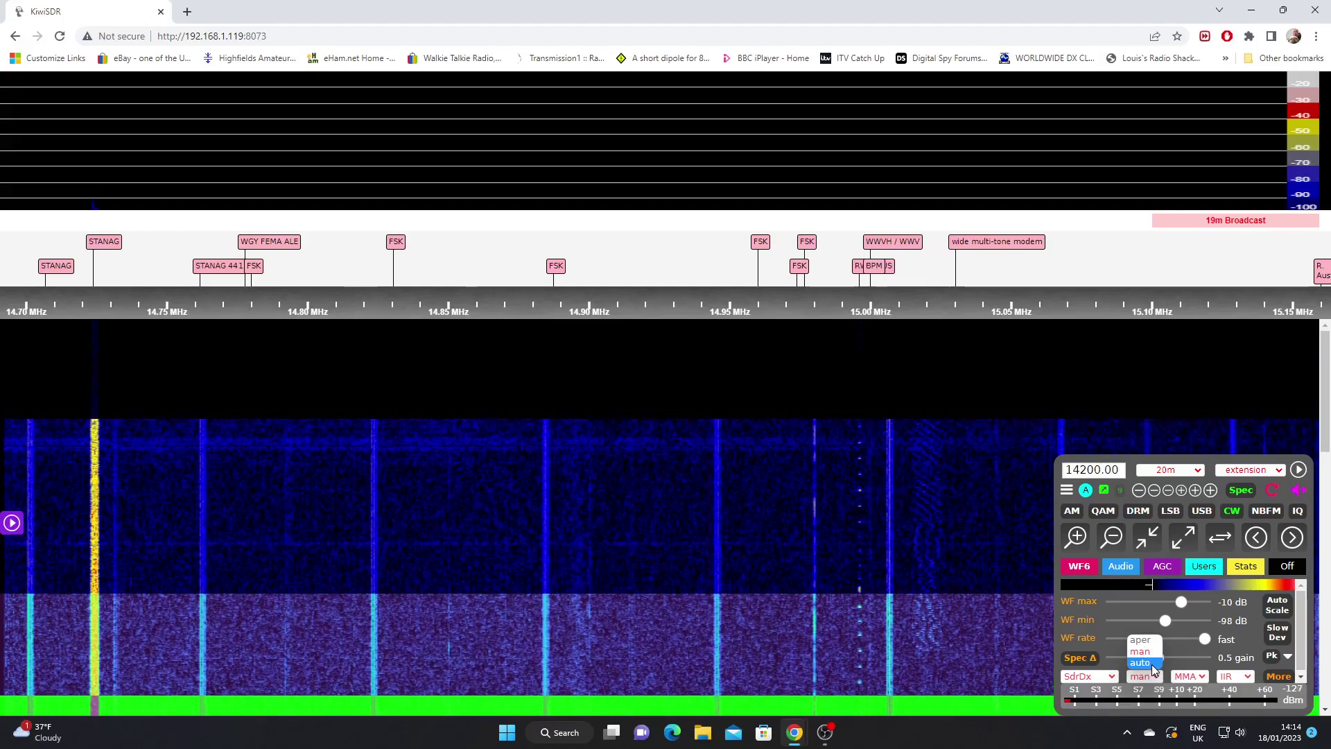
pyautogui.click(1150, 664)
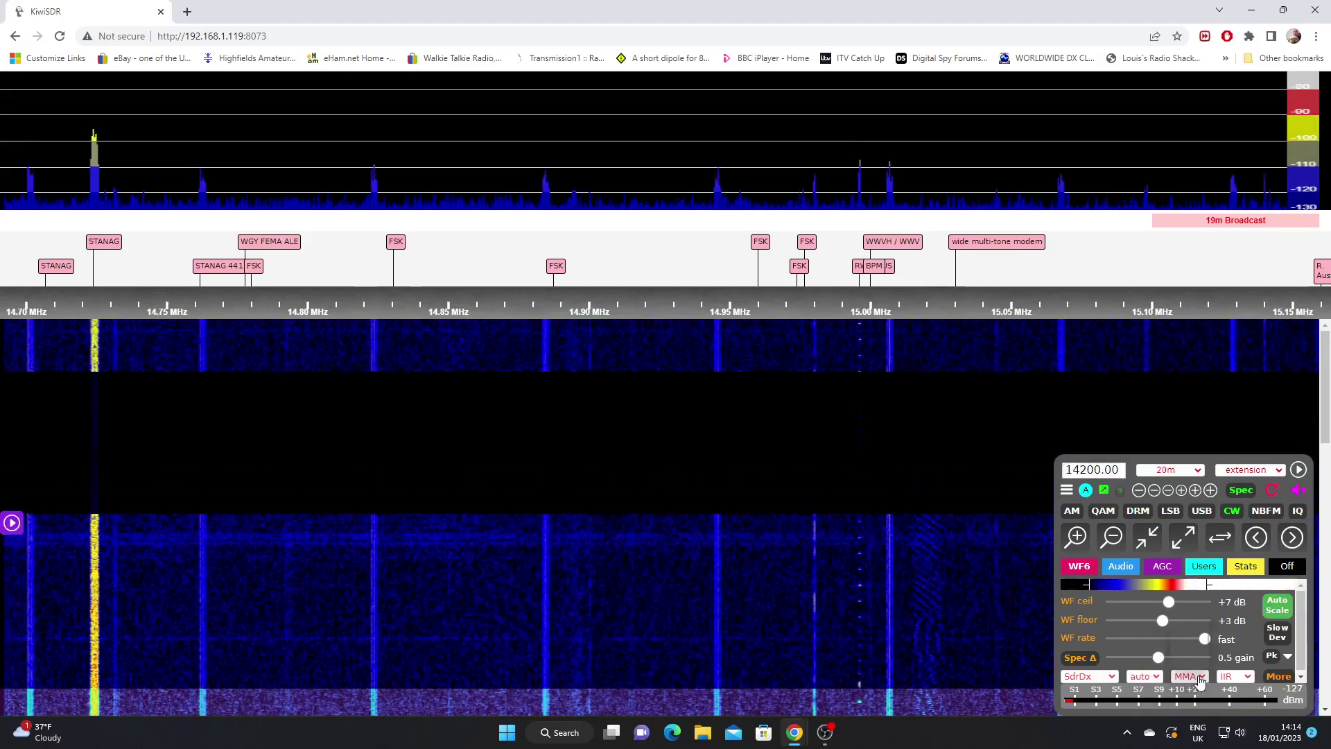
# Step: Try the EMA averaging filter on the waterfall and return it to MMA
pyautogui.click(1201, 681)
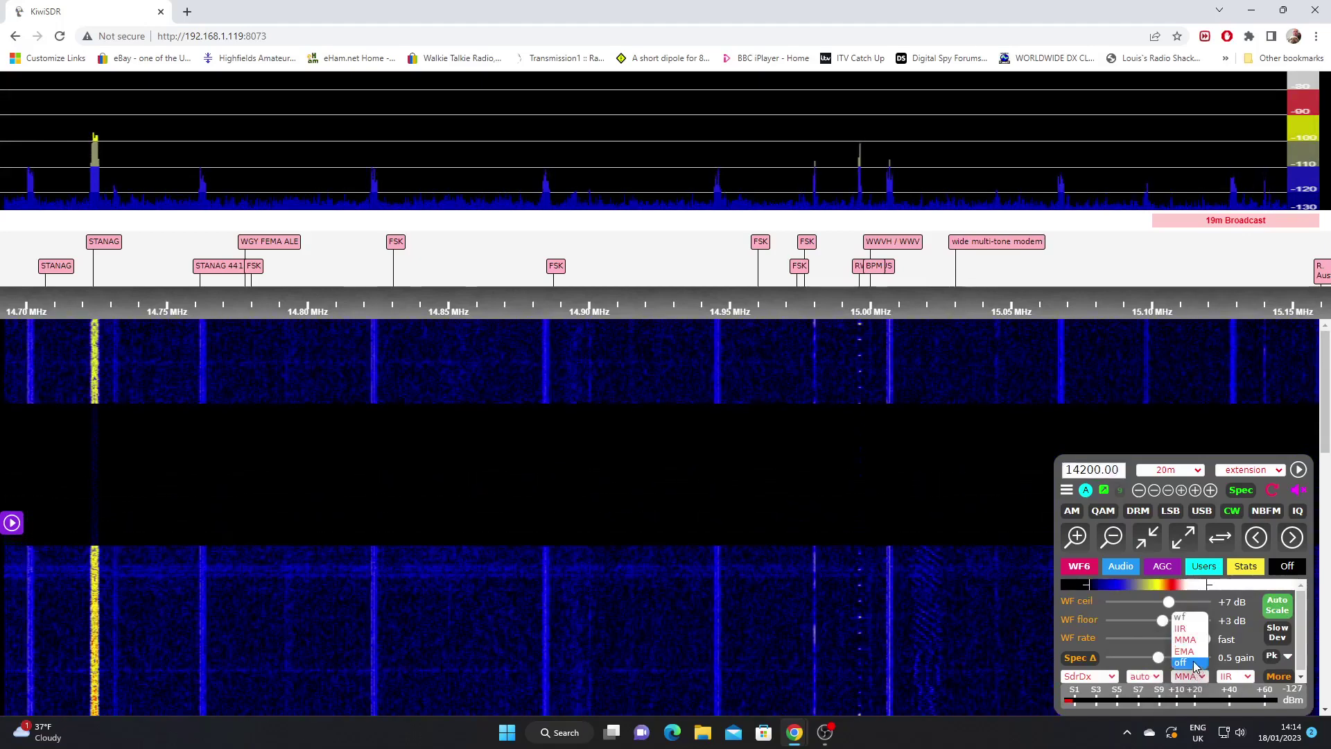
pyautogui.click(1187, 652)
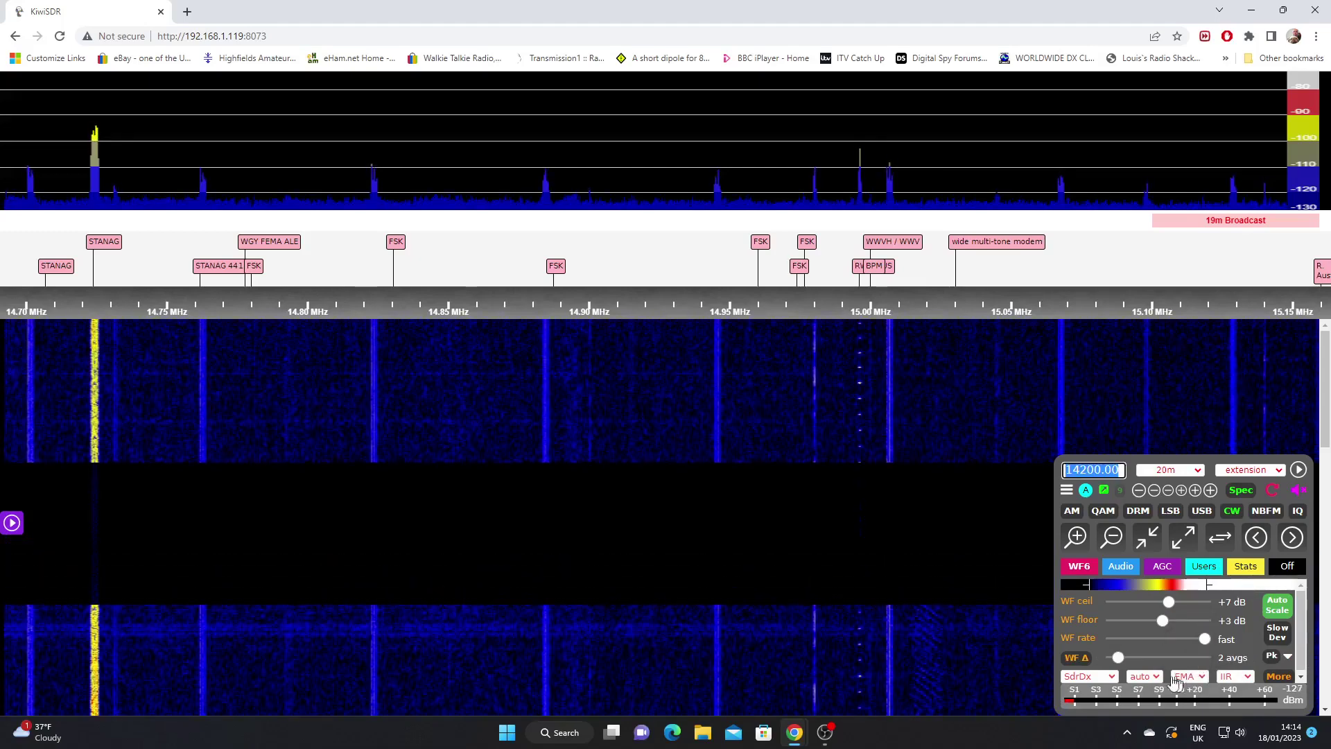
pyautogui.click(1197, 681)
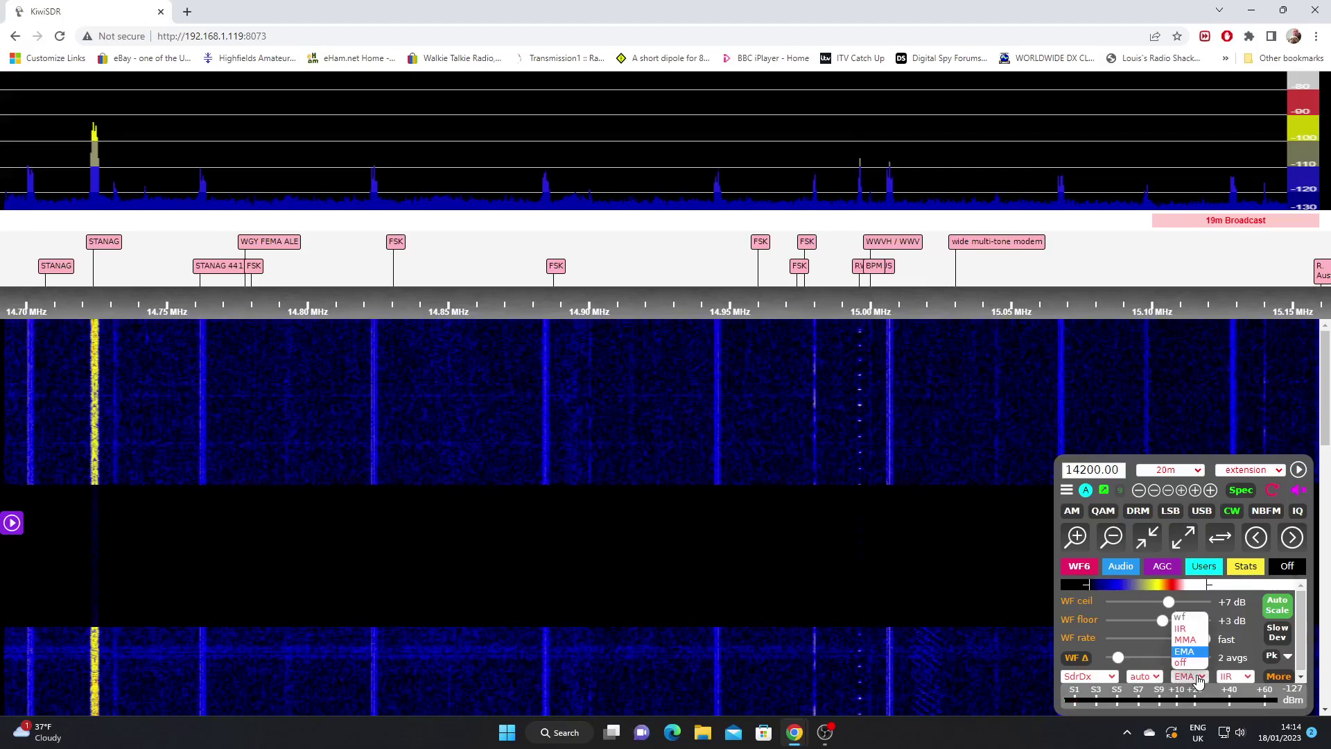
pyautogui.click(1190, 641)
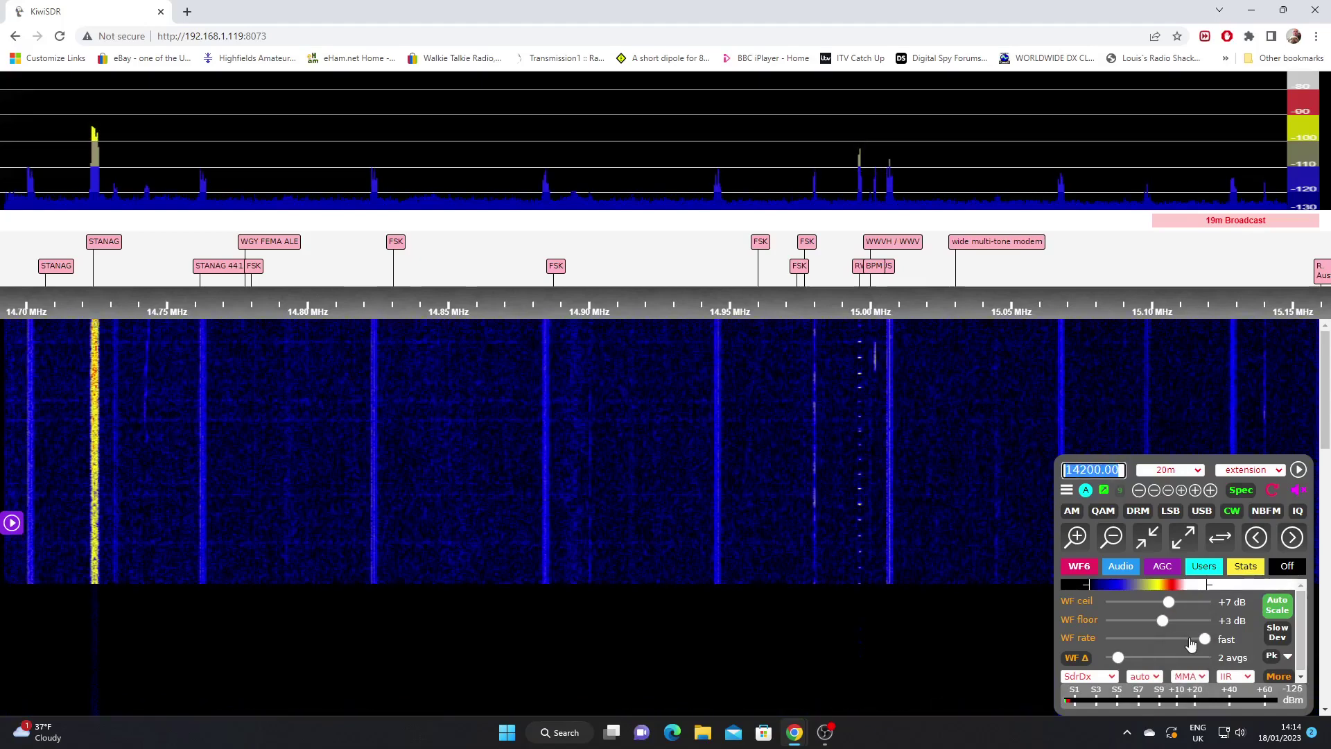
# Step: Set the spectrum's averaging filter to EMA and reopen its filter choices
pyautogui.click(1248, 676)
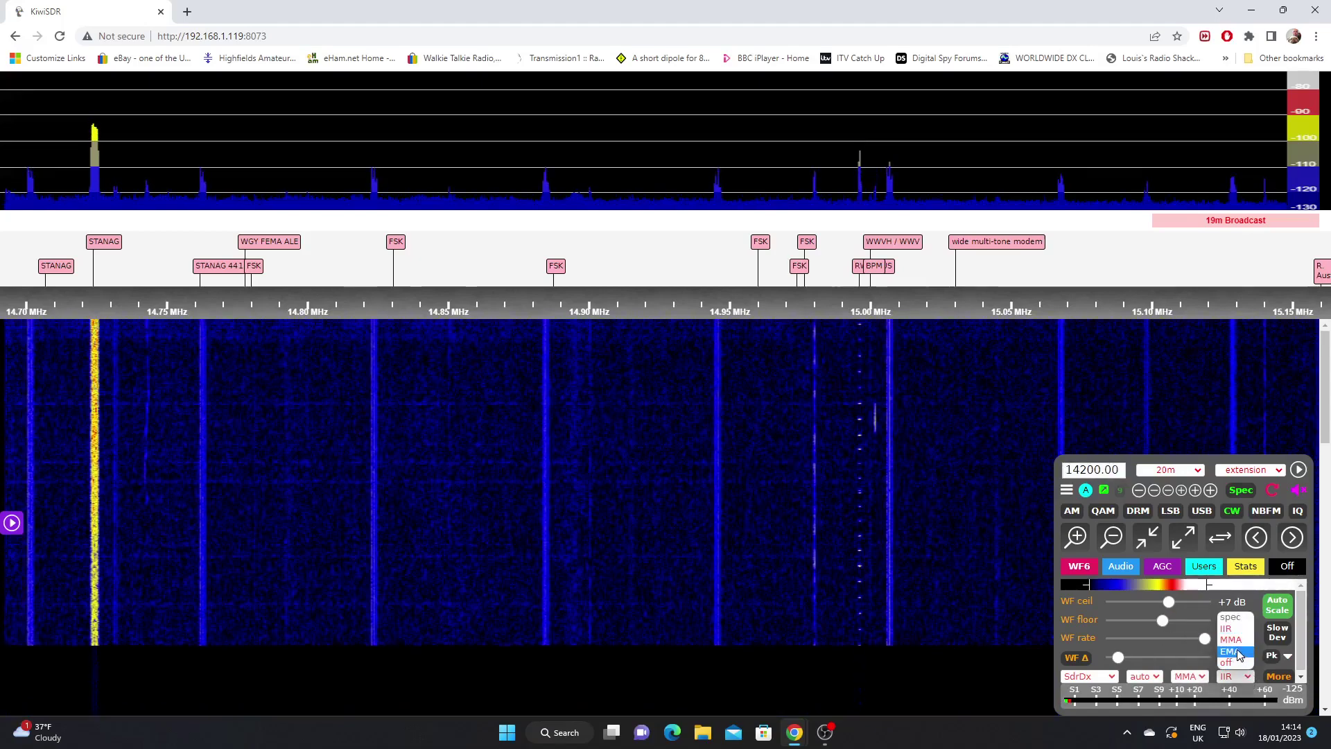
pyautogui.click(1237, 652)
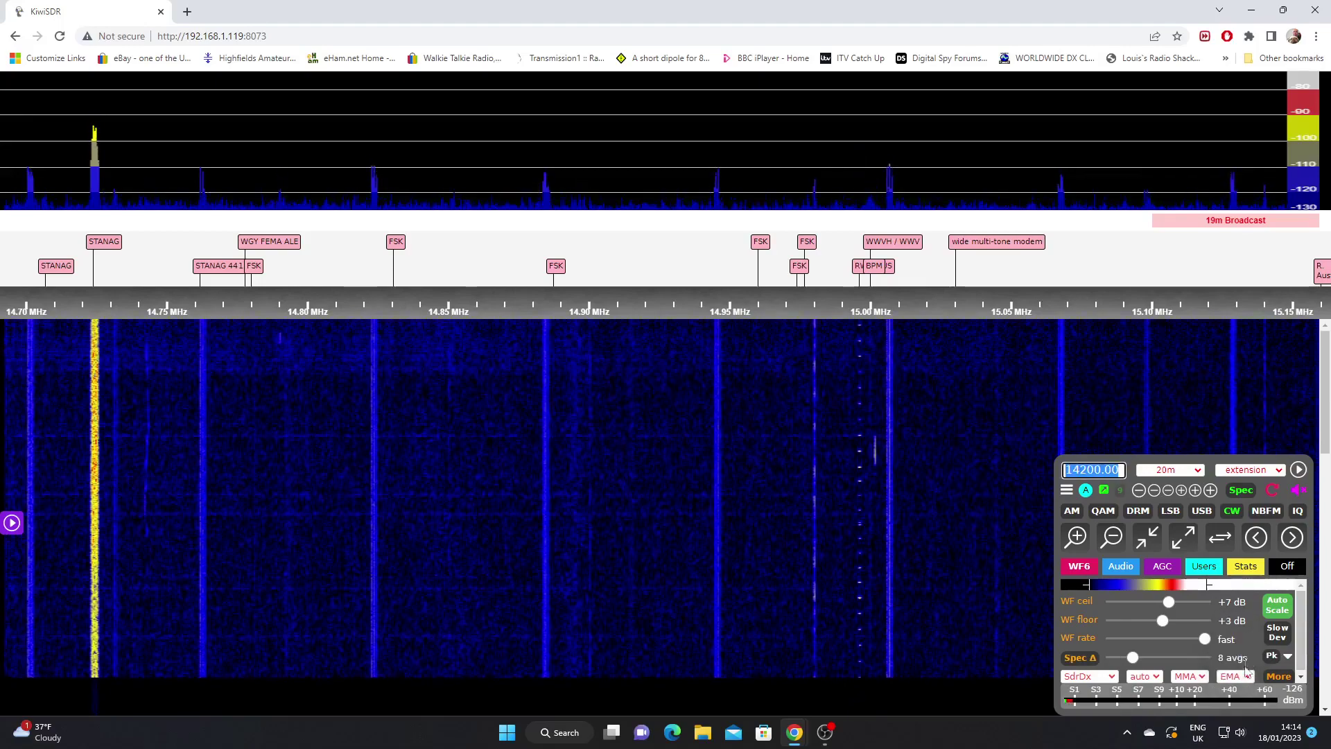
pyautogui.click(1247, 679)
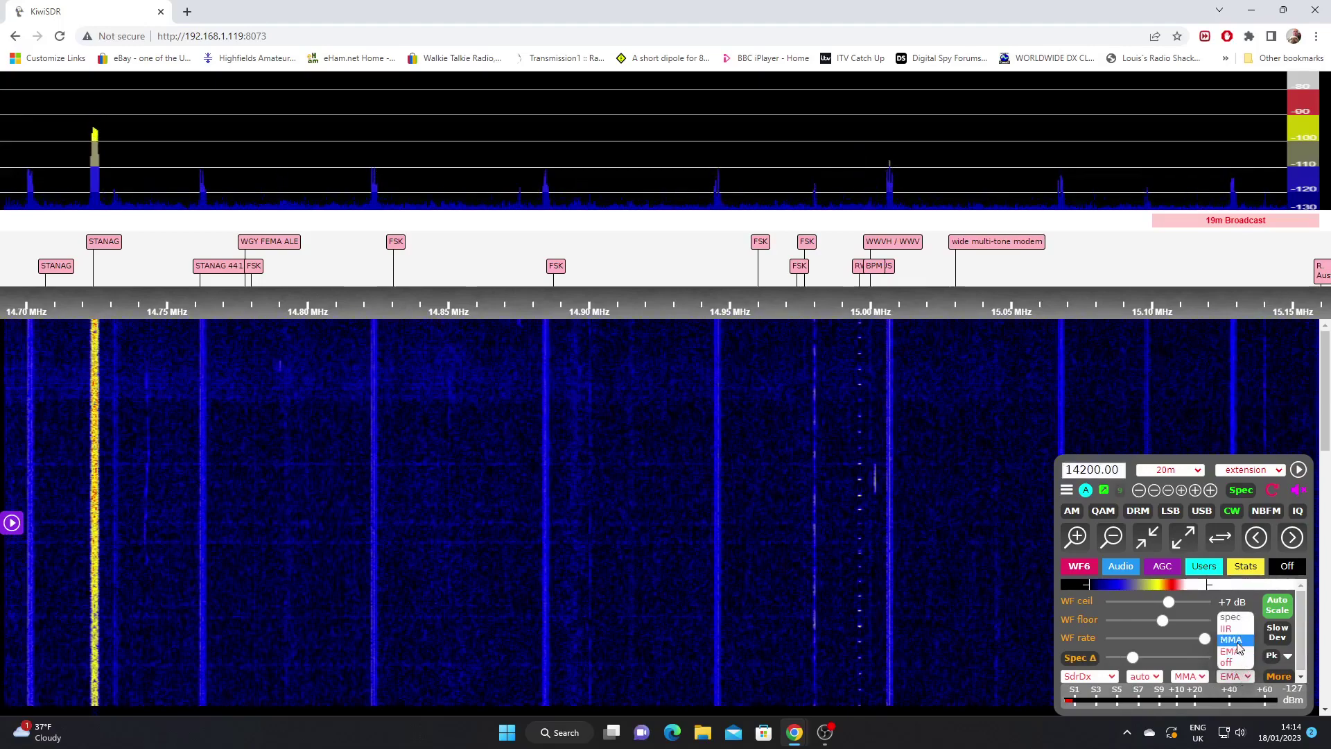